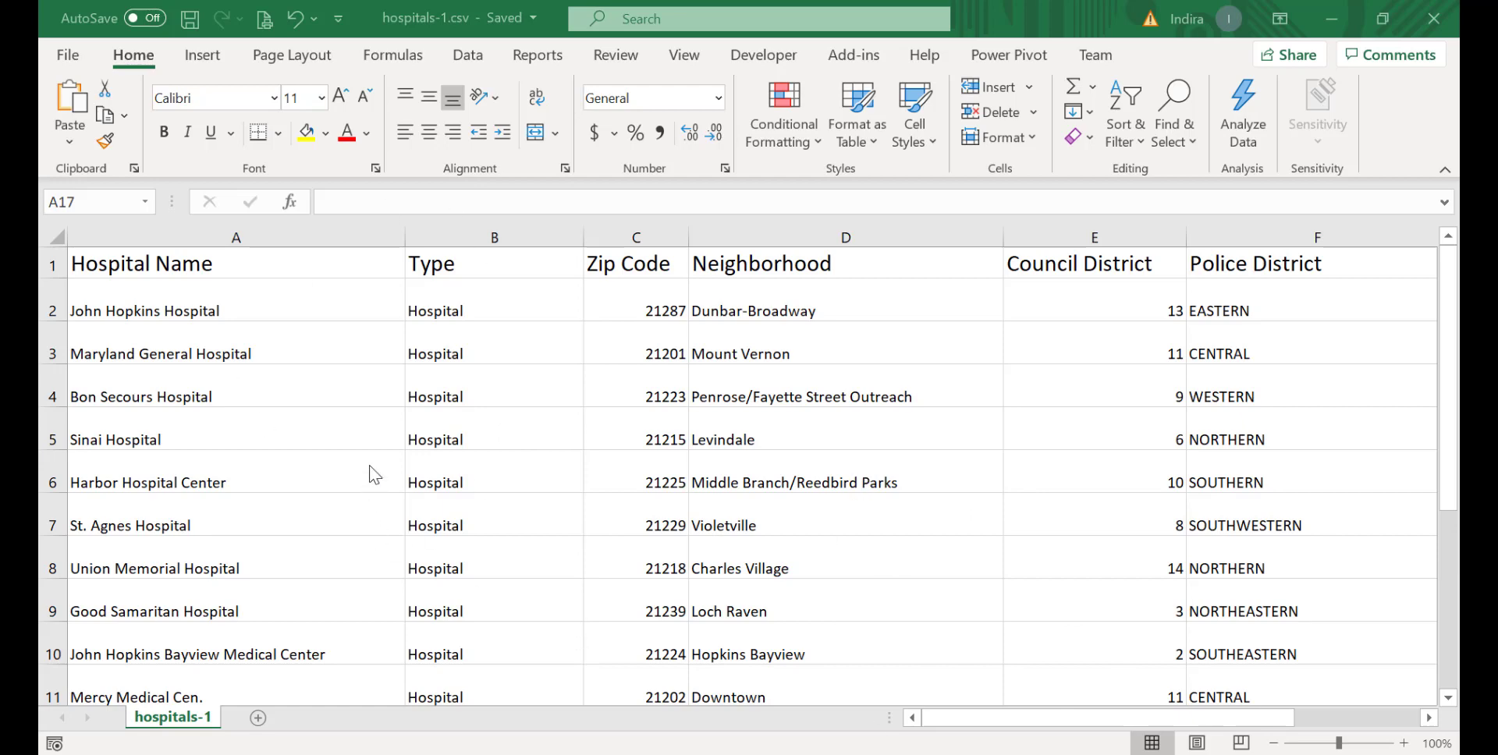
left_click(1448, 279)
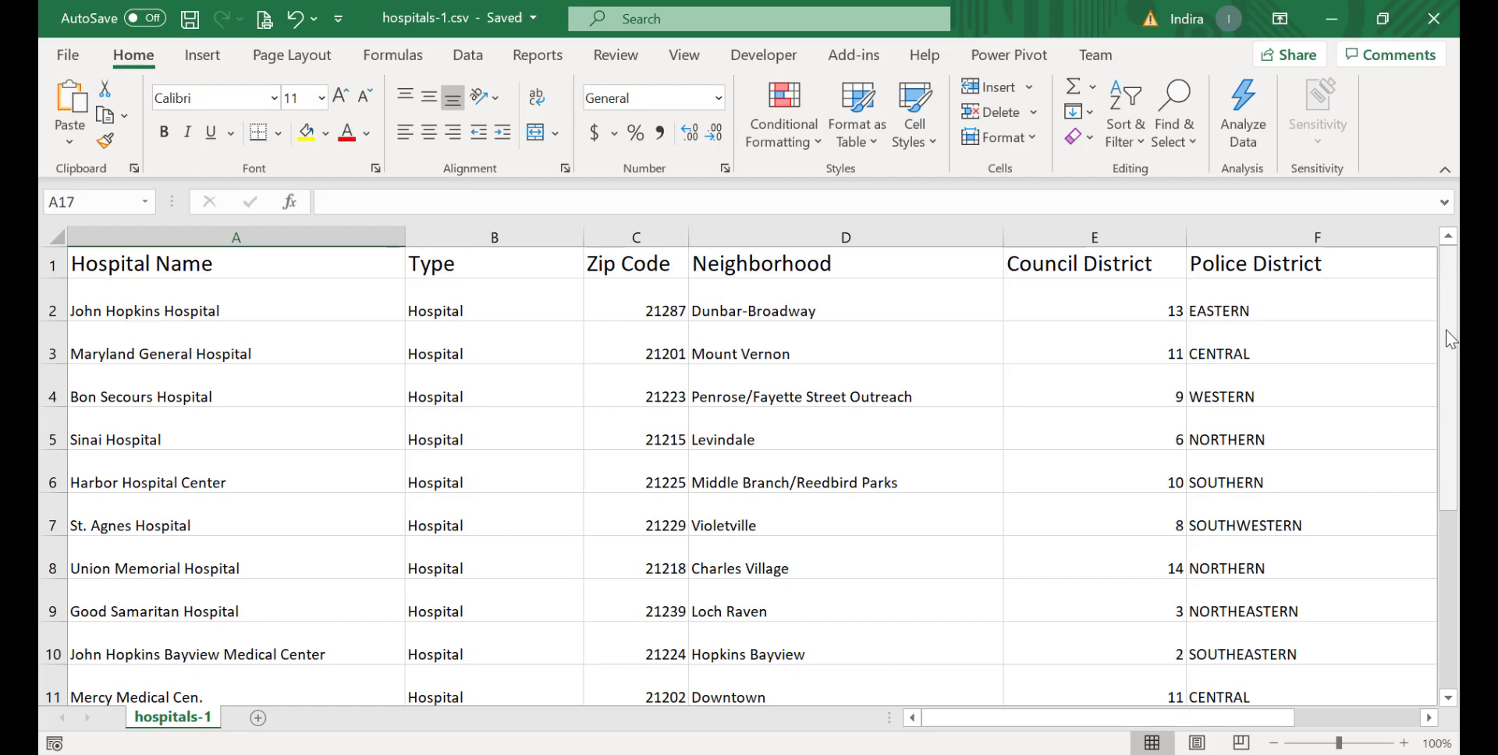
left_click_drag(1452, 334, 1445, 490)
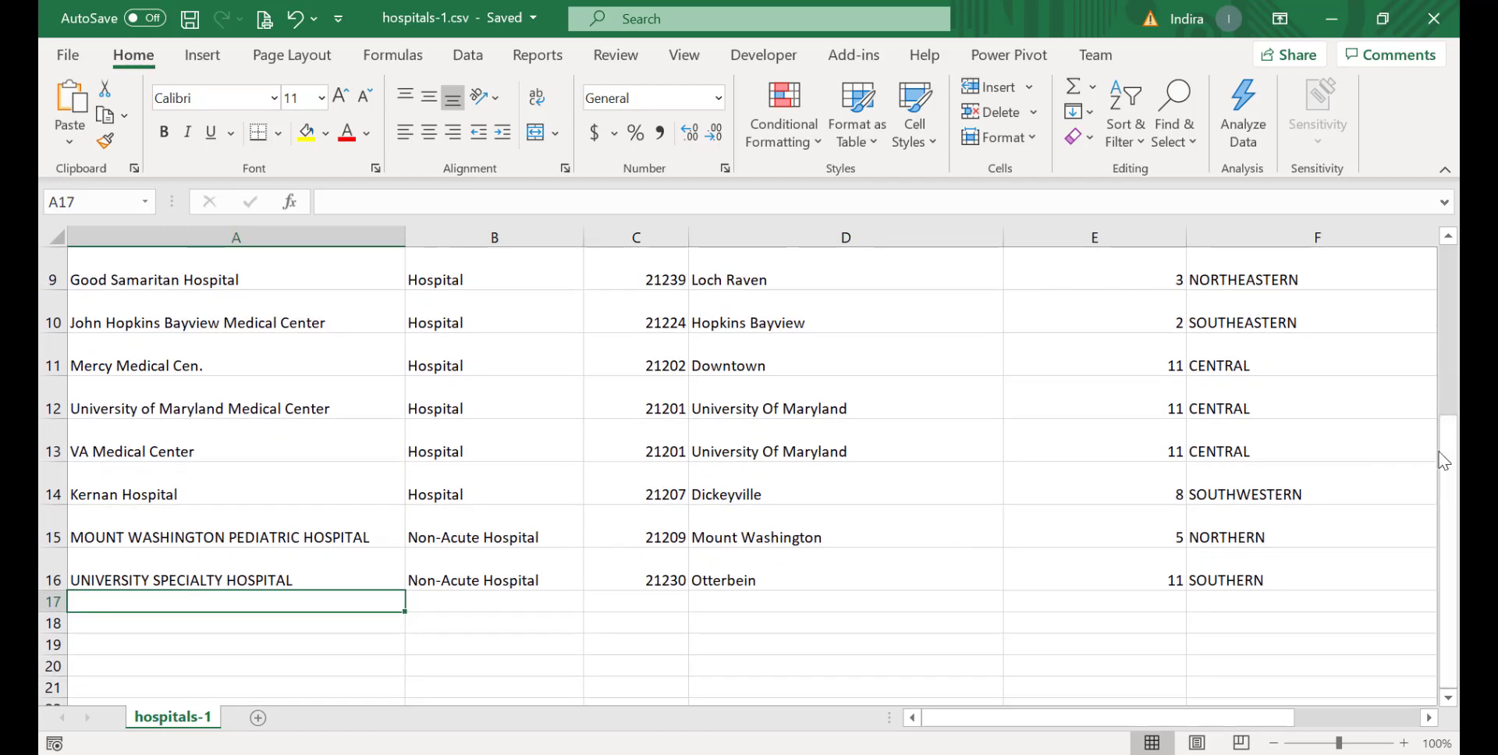
left_click(1448, 457)
type("gybiu")
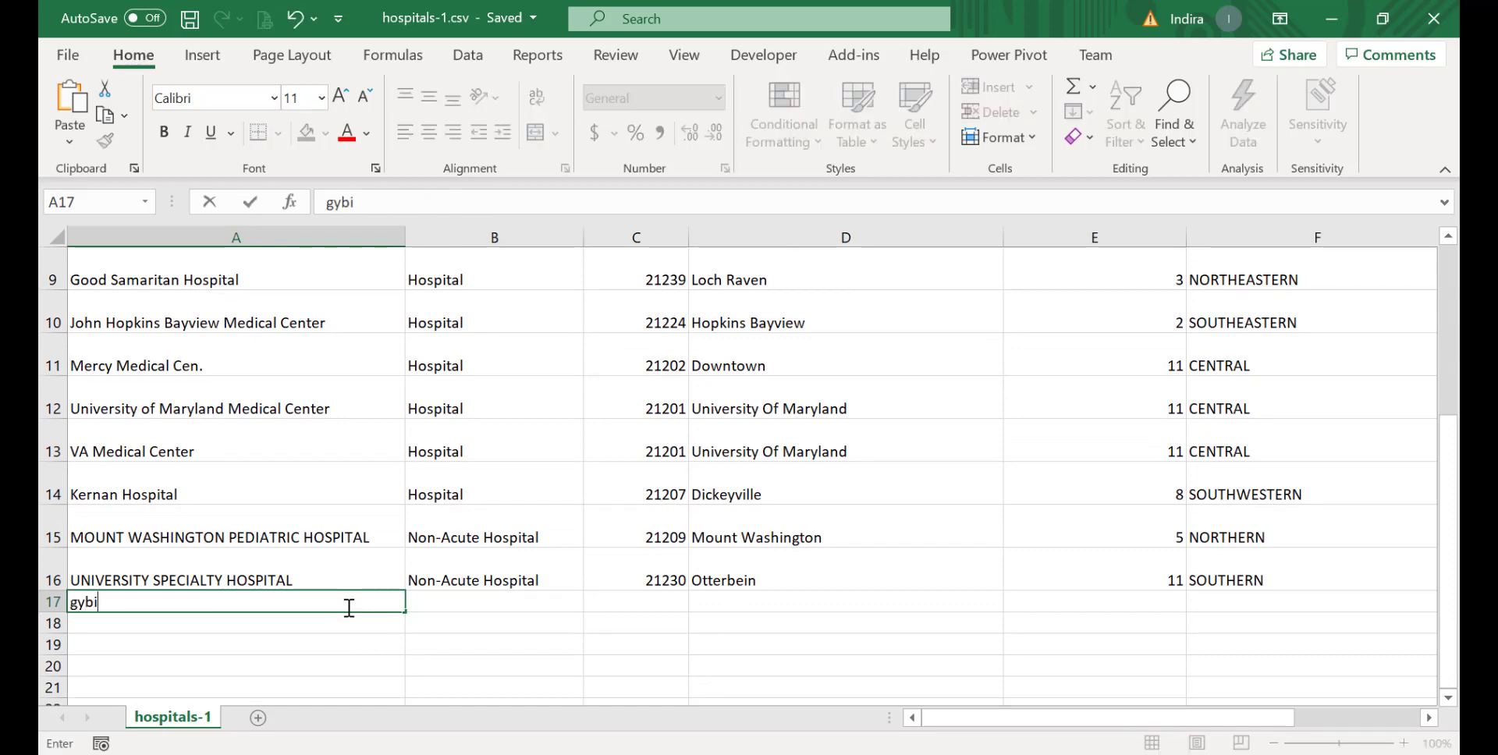
key("BackSpace")
key("BackSpace")
key("BackSpace")
key("BackSpace")
key("BackSpace")
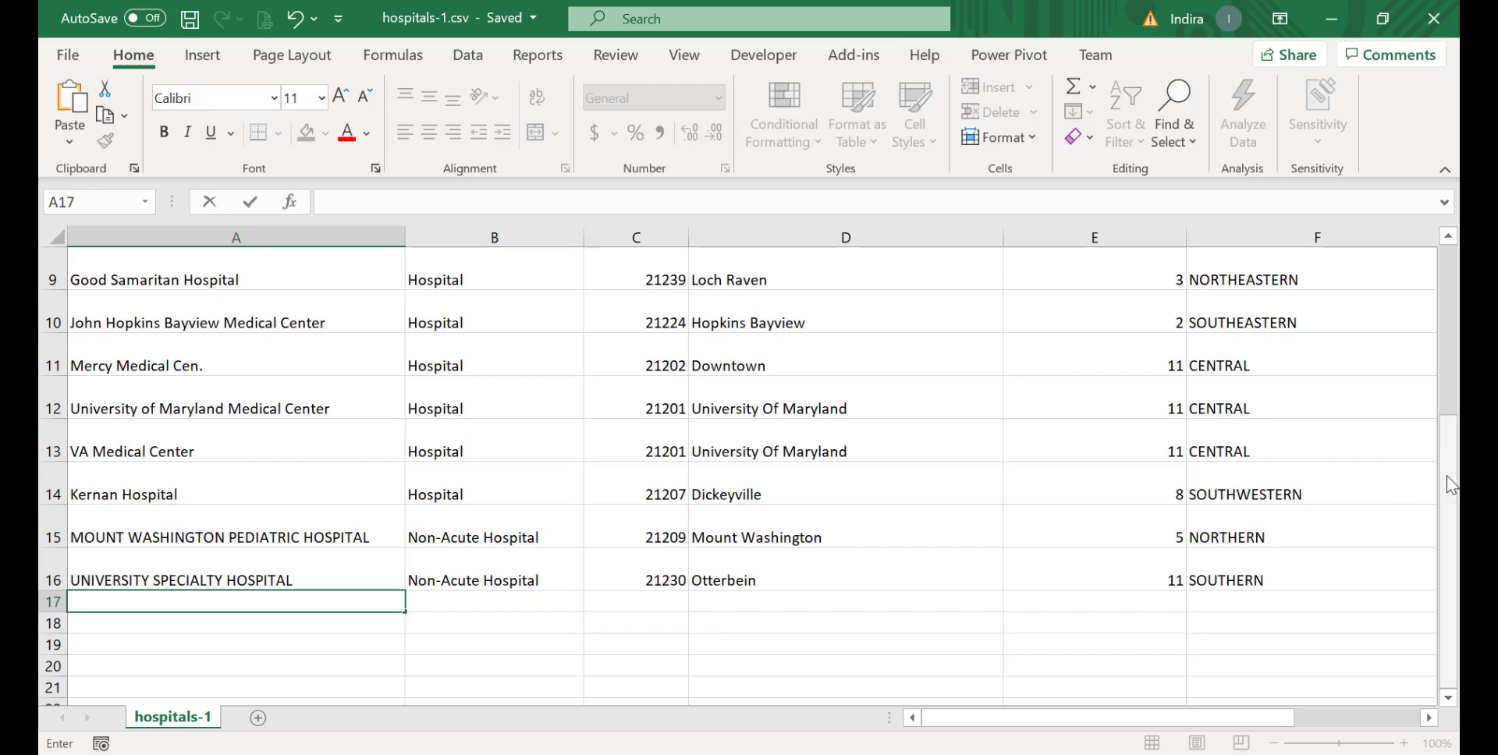
left_click_drag(1446, 476, 1446, 305)
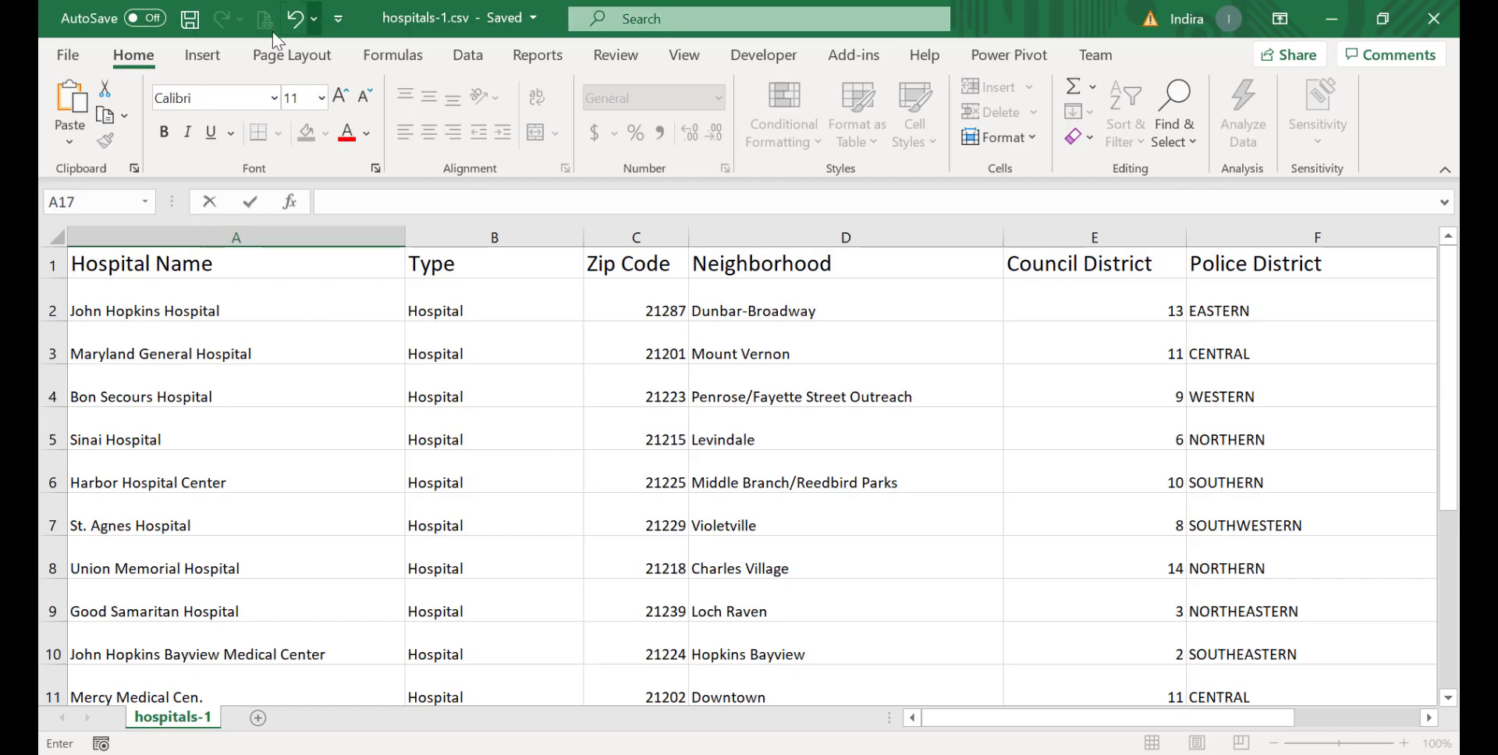
Remove the Undo command from the Quick Access Toolbar and add it back.
left_click(338, 17)
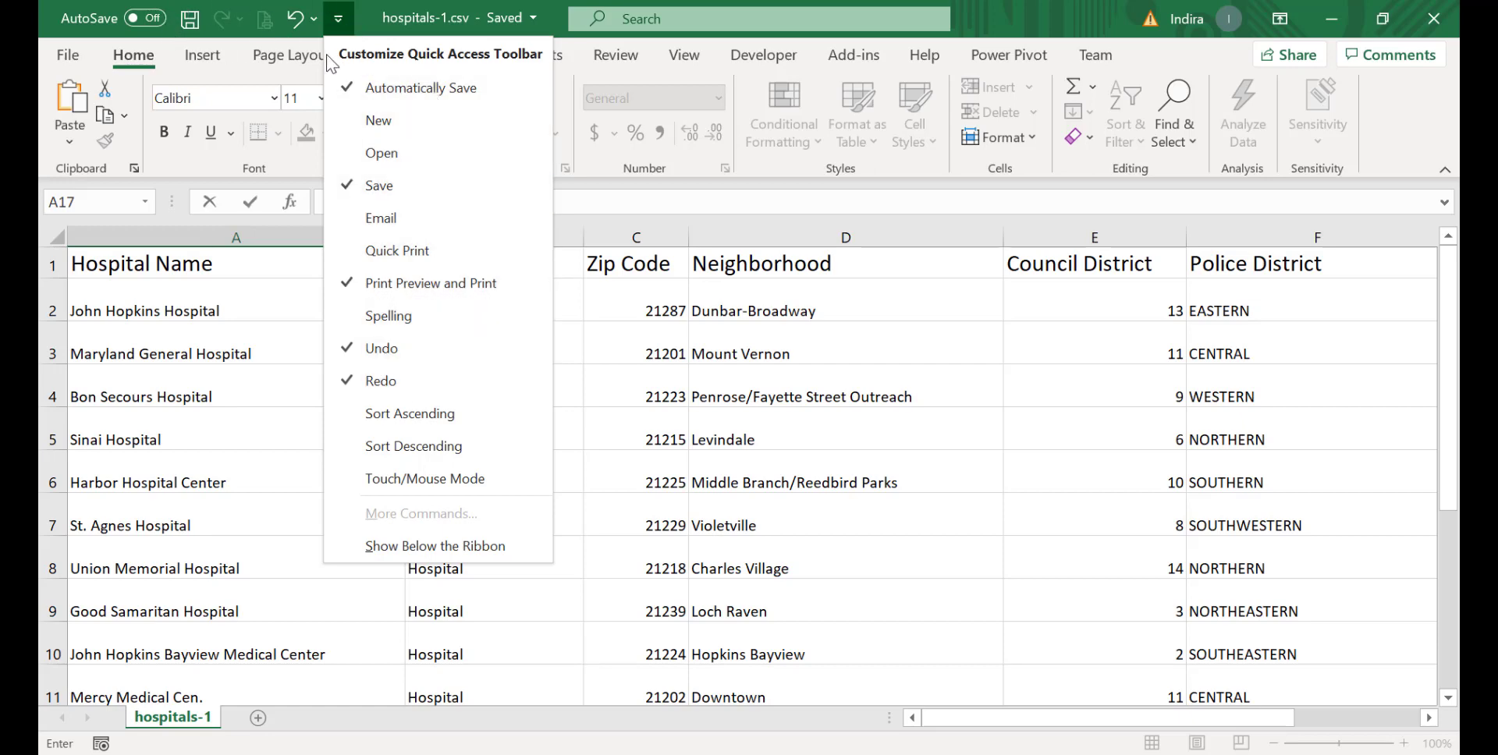
left_click(348, 351)
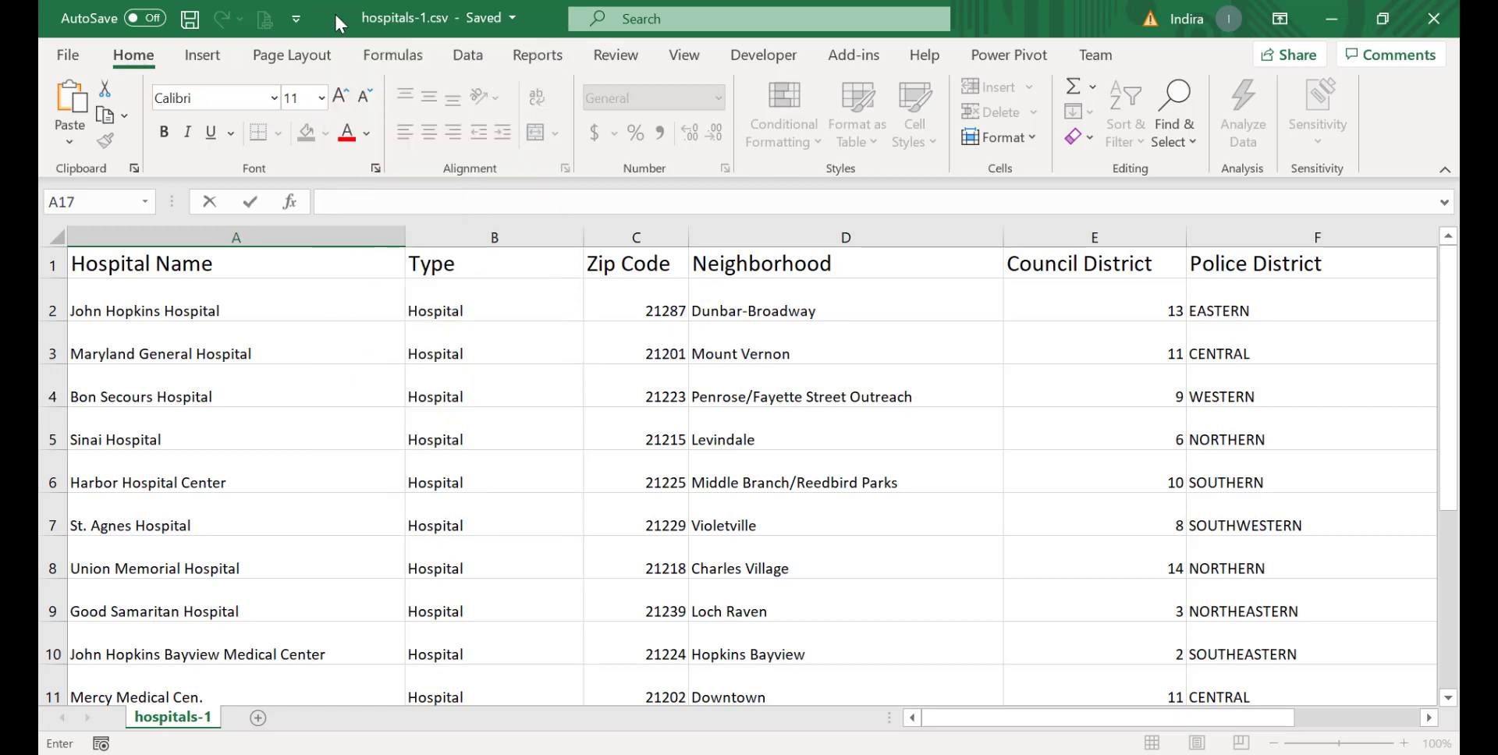
left_click(293, 24)
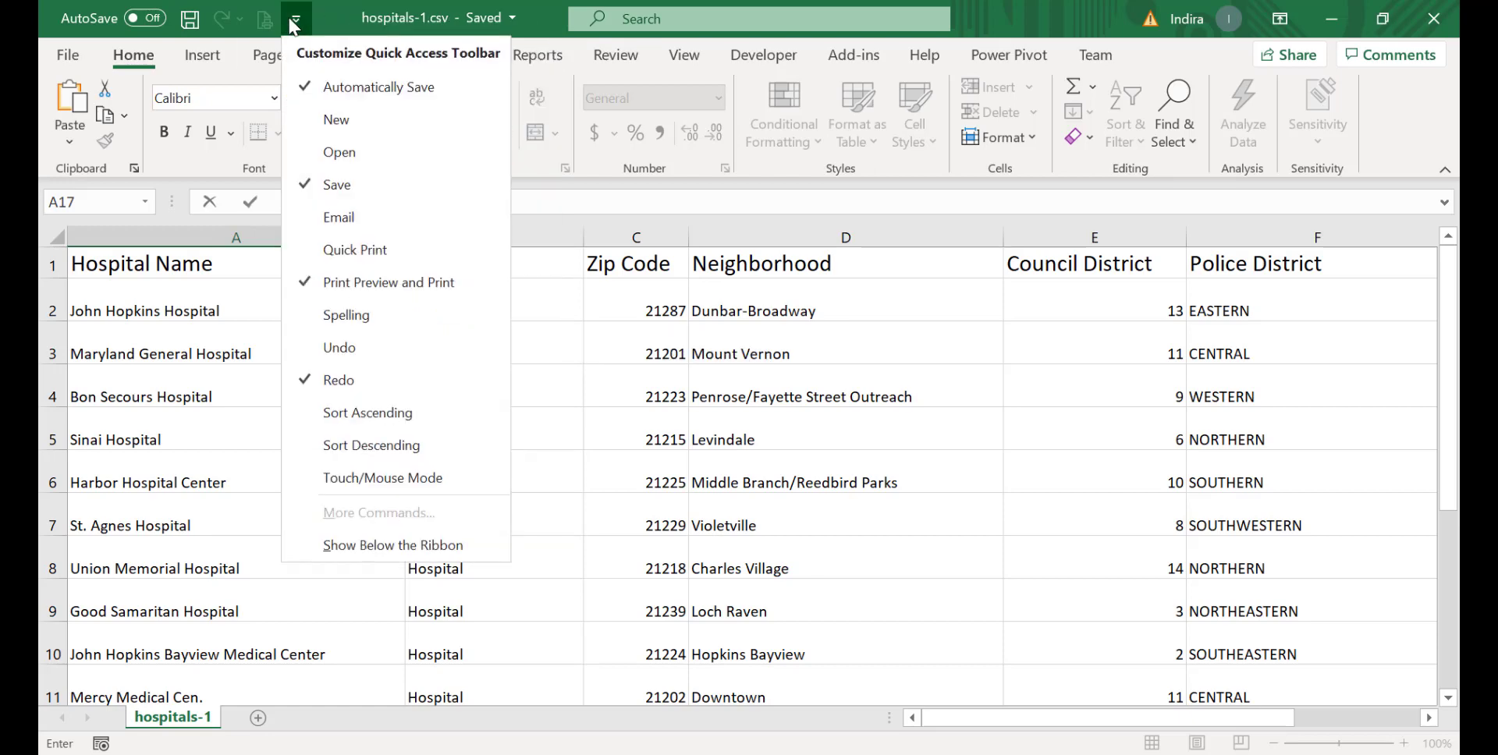
left_click(376, 352)
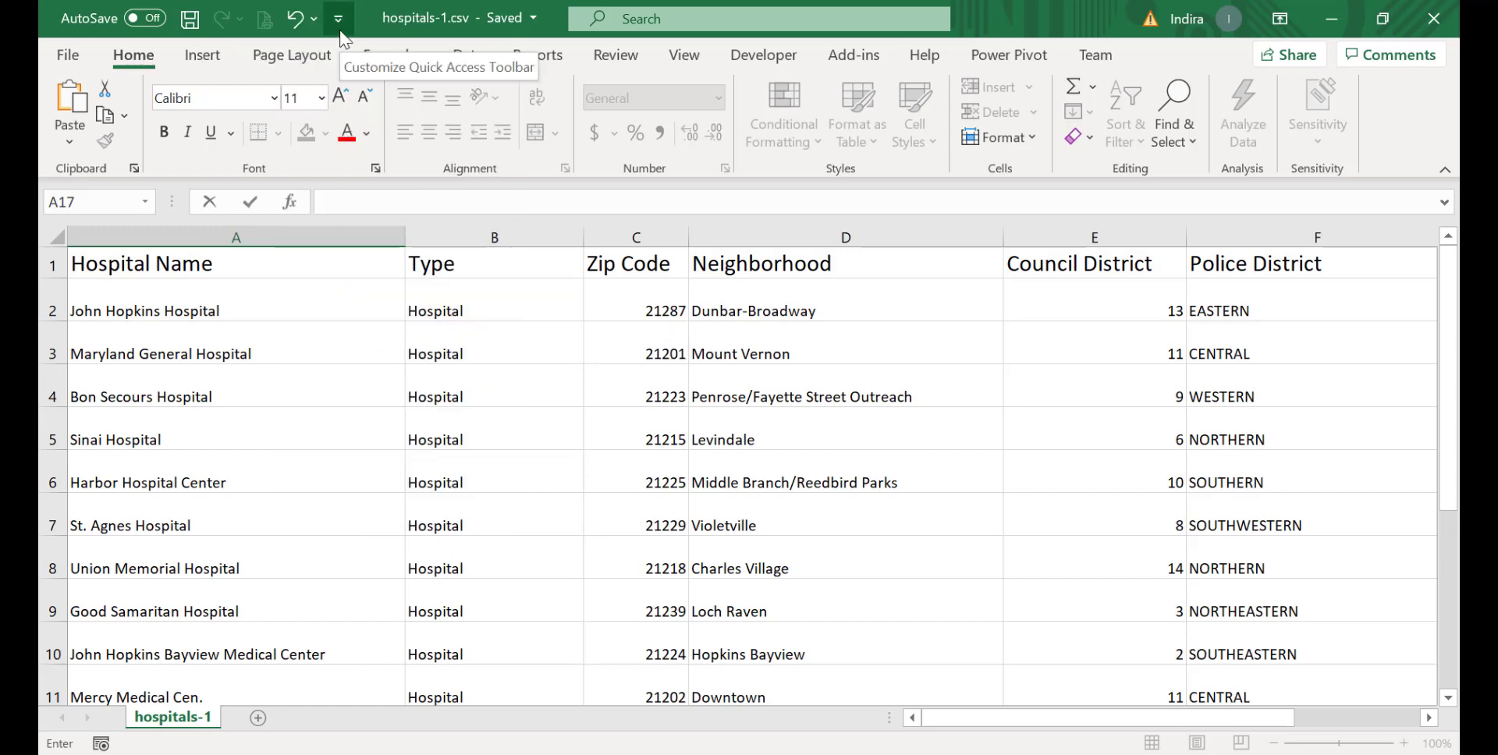
Save hospitals-1.csv in its current format and dismiss the data-loss notice.
left_click(189, 18)
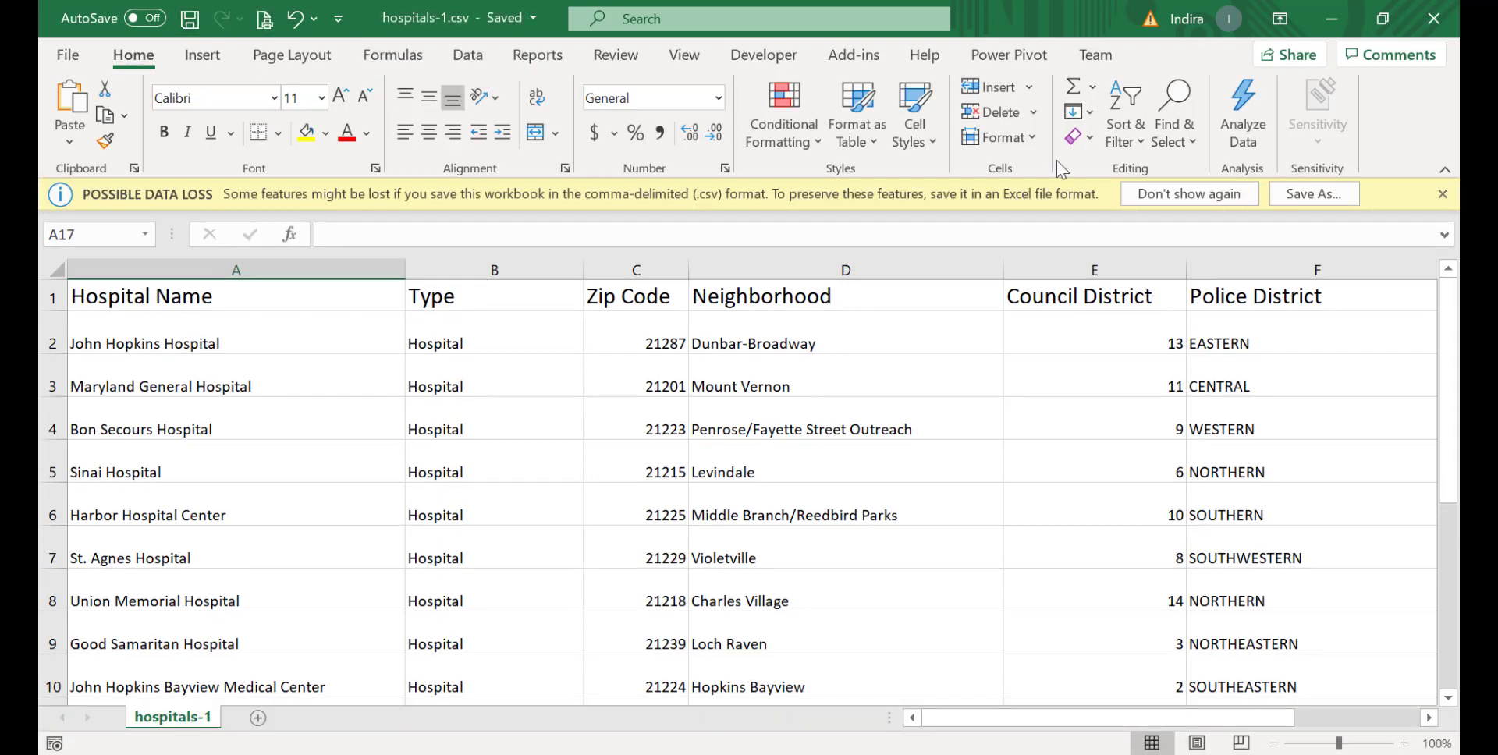
left_click(1442, 194)
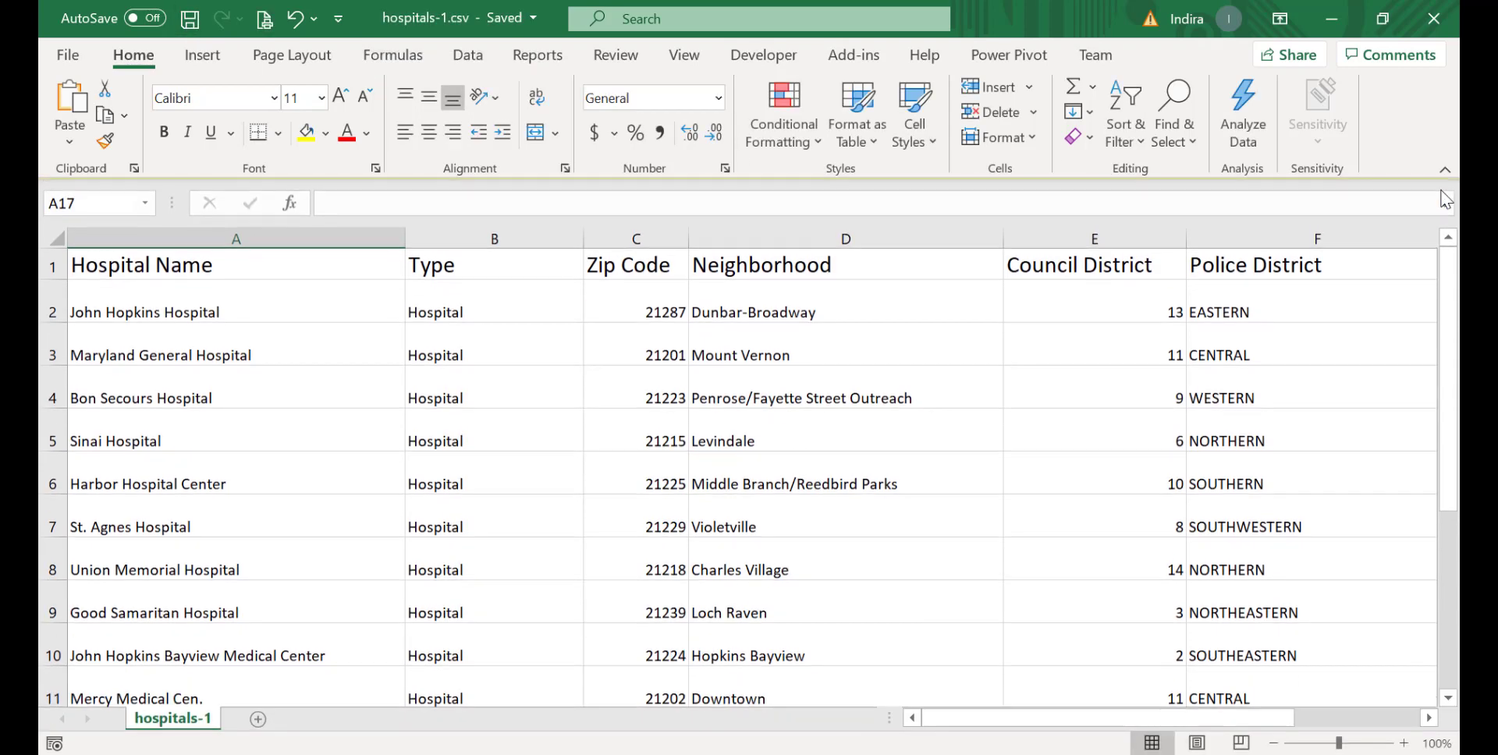
Add the Form command from the commands not in the ribbon to the Quick Access Toolbar list for all documents.
left_click(338, 19)
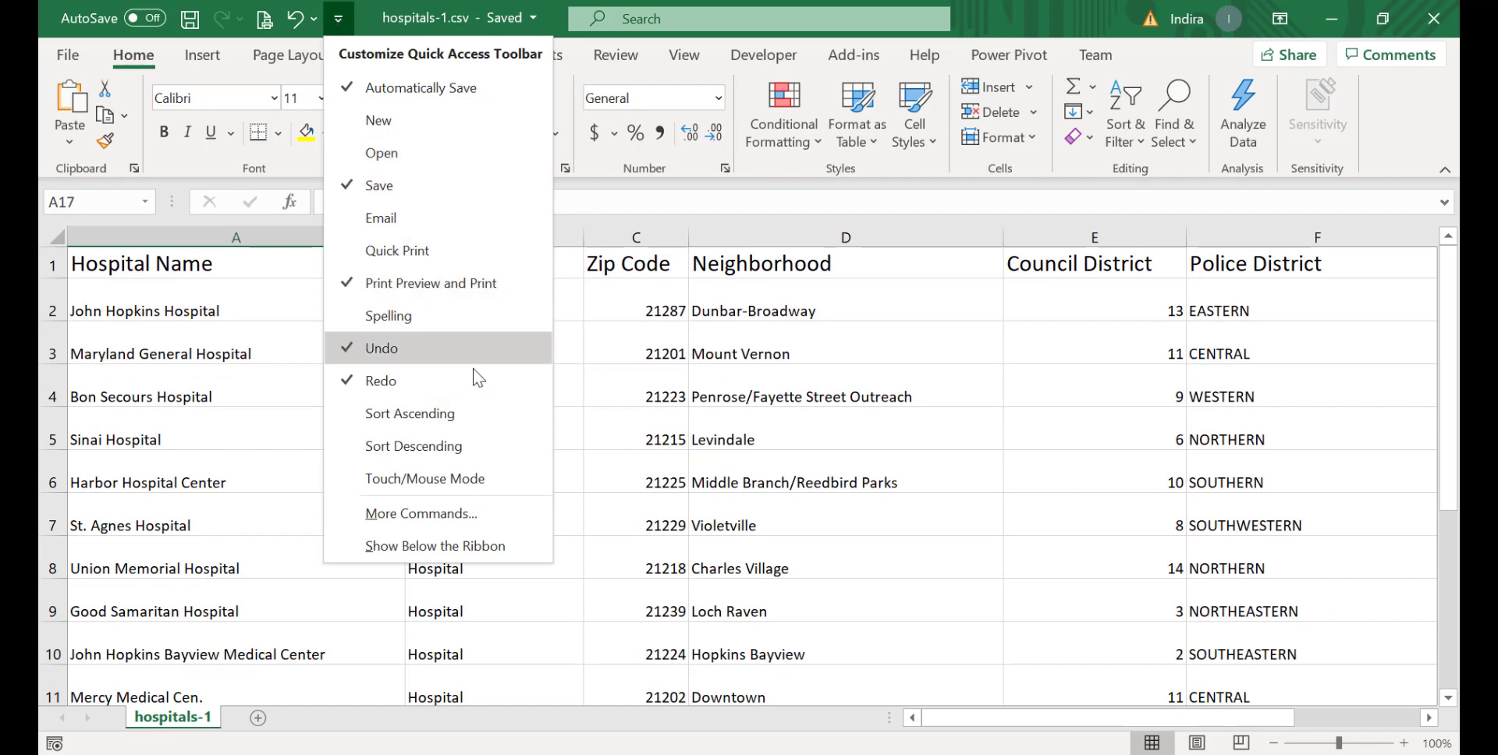
left_click(461, 511)
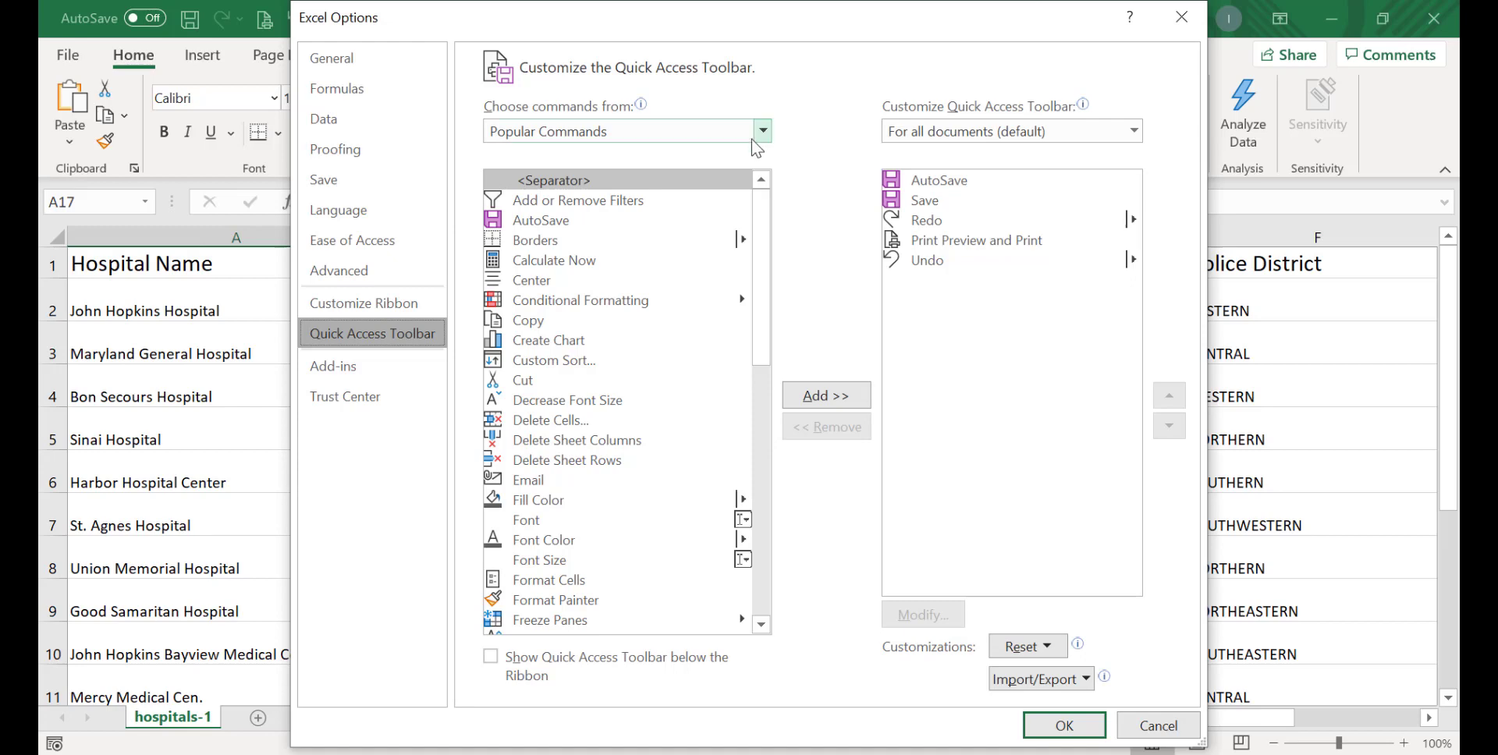
left_click(647, 134)
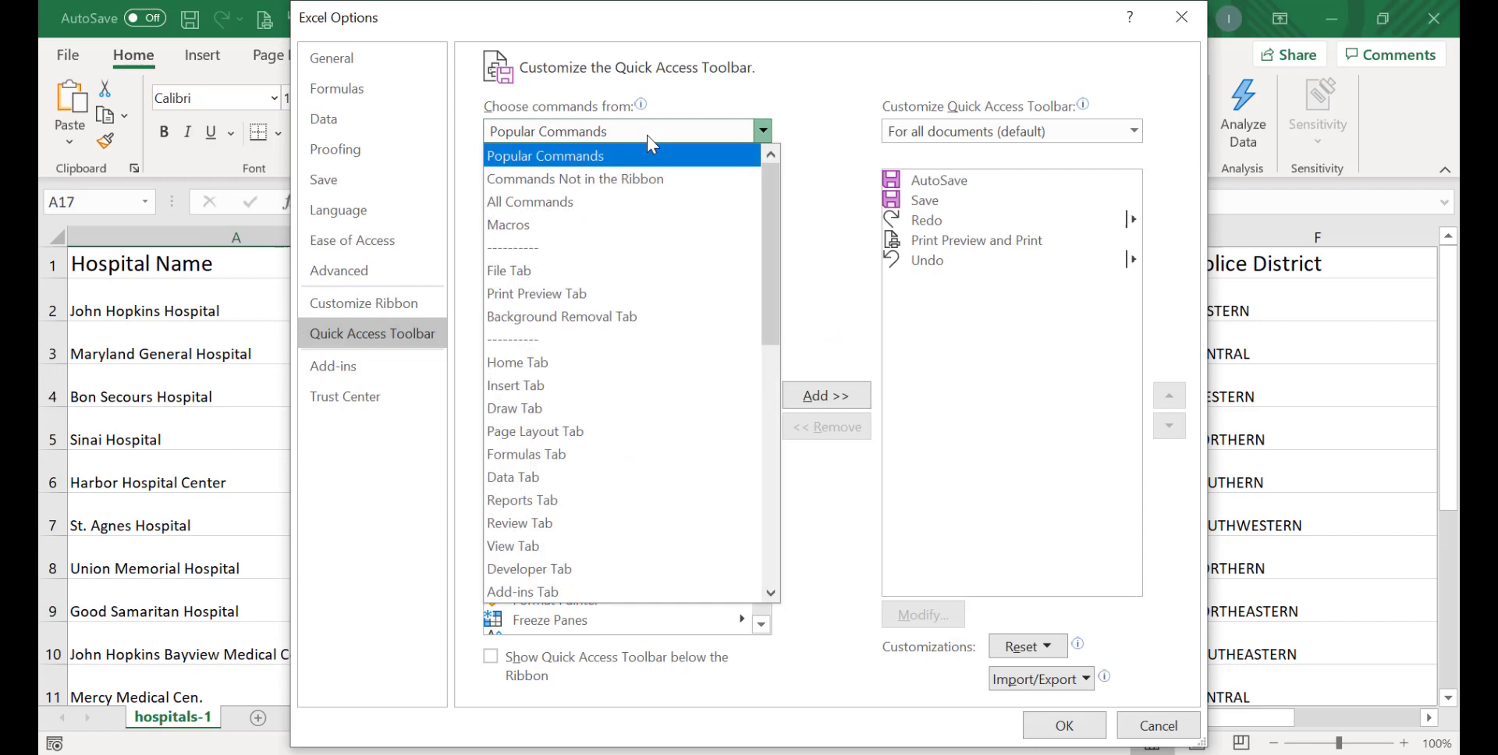
left_click(640, 181)
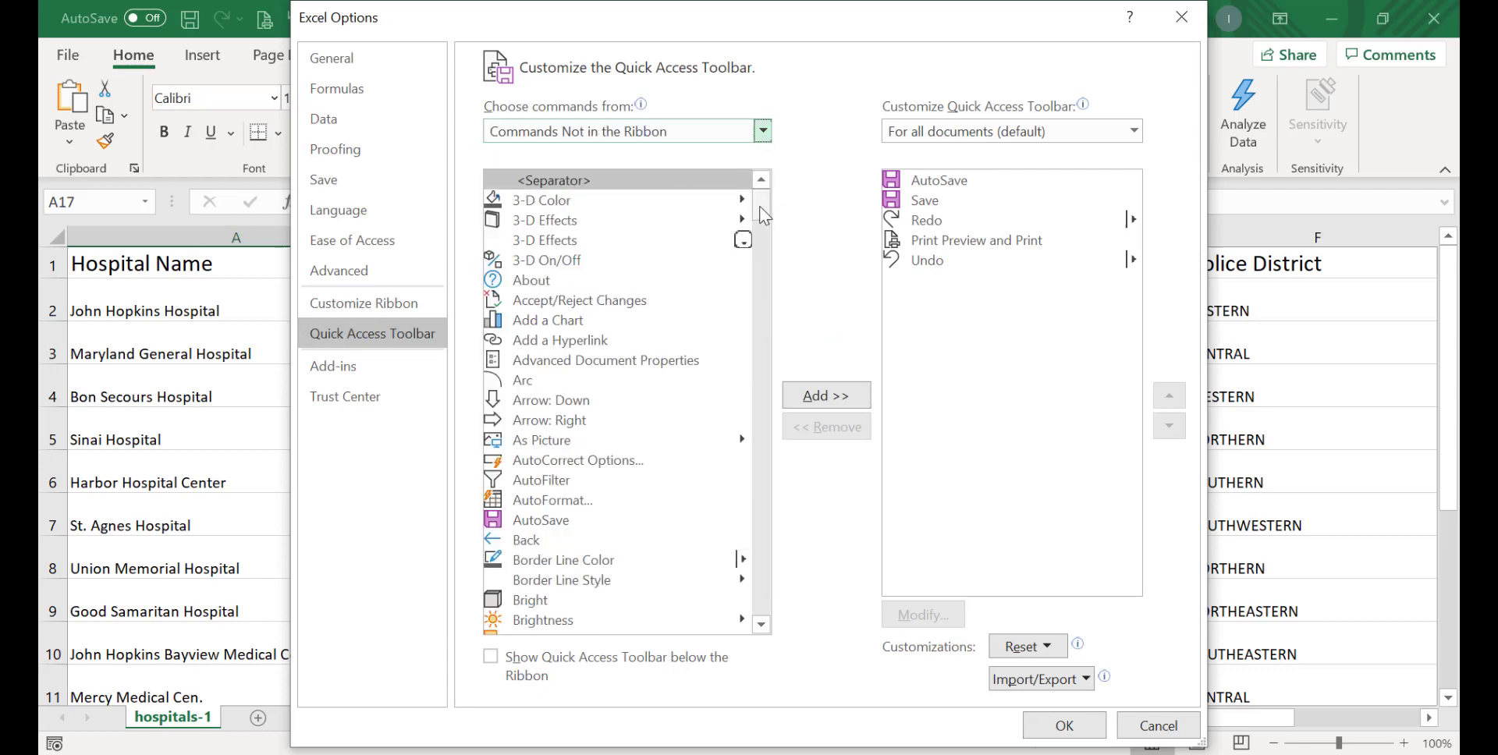
left_click_drag(765, 217, 777, 320)
left_click(574, 471)
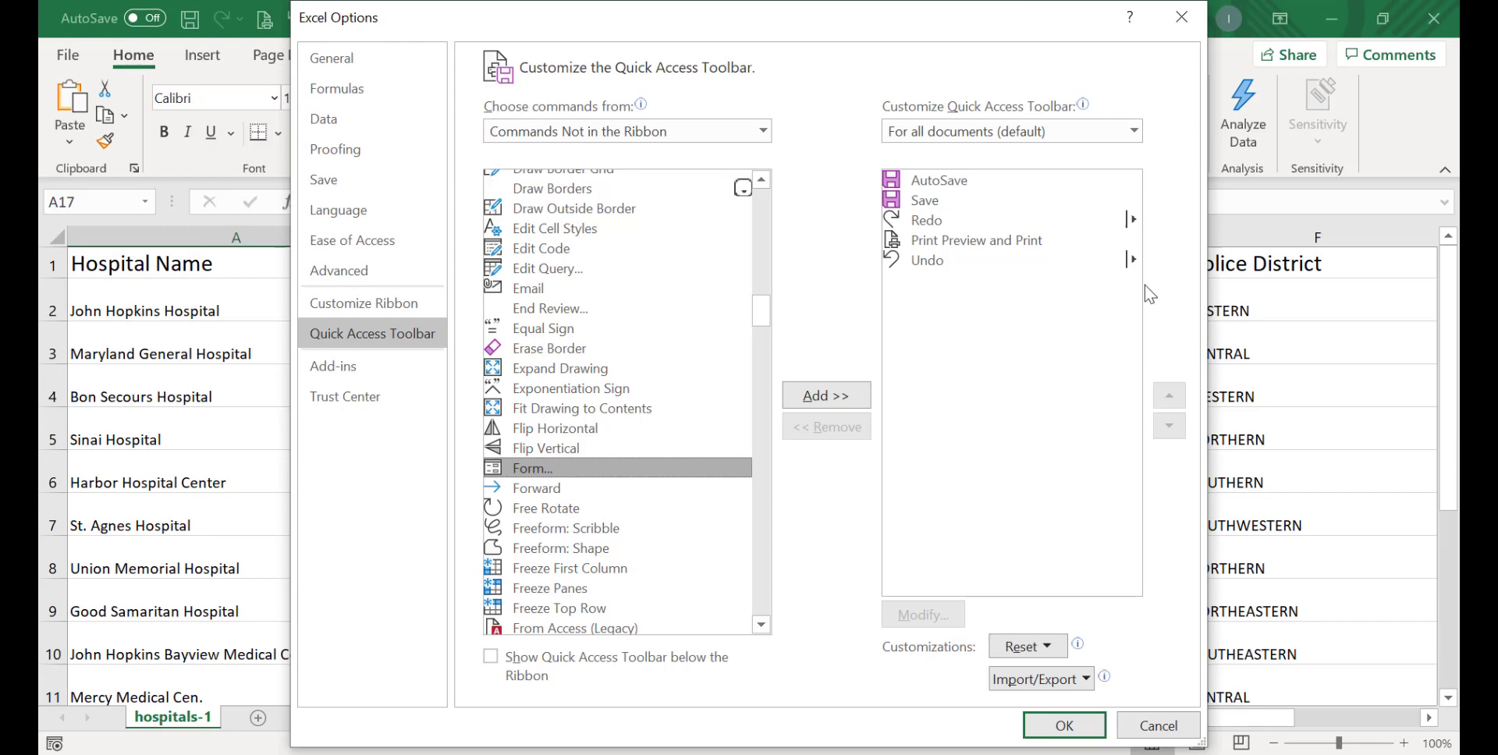
left_click(817, 398)
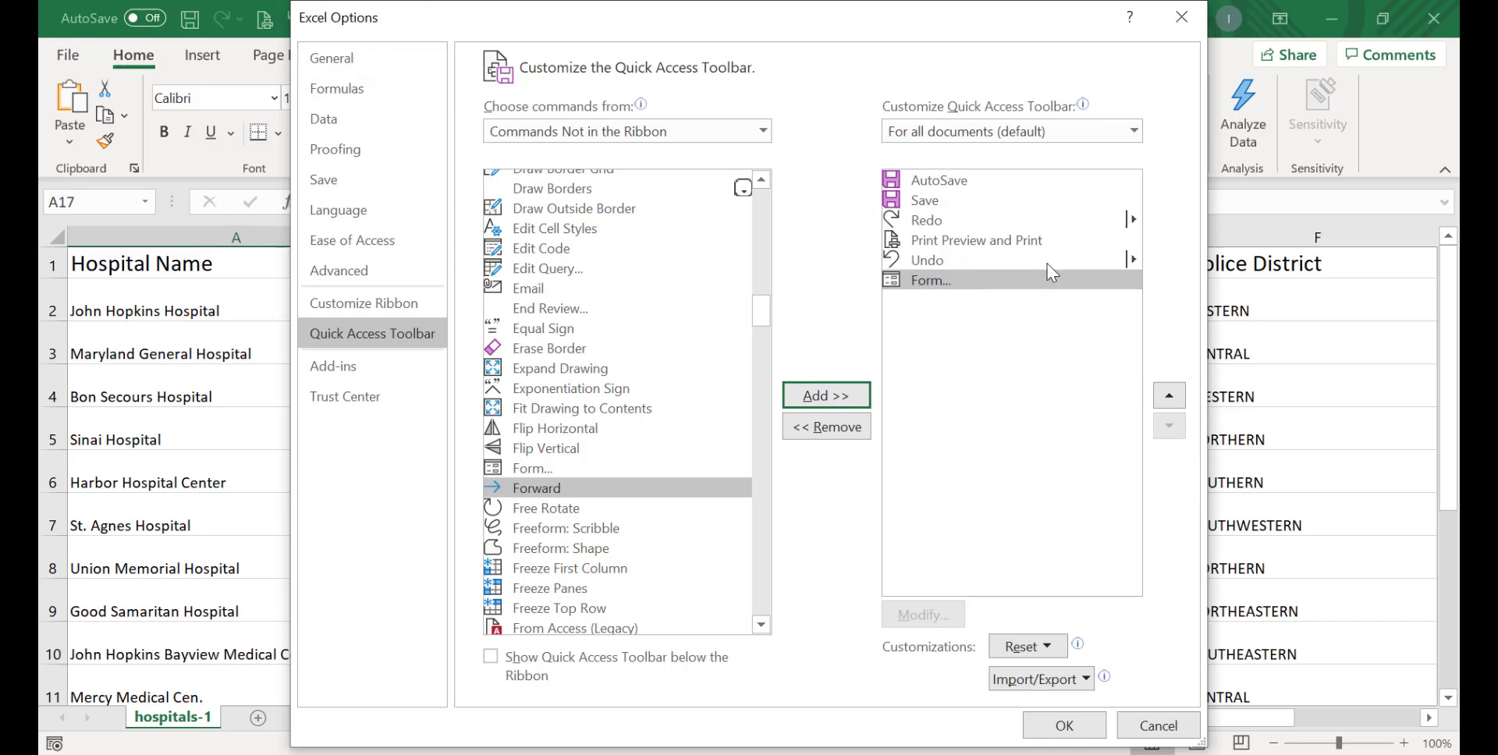
Remove Form from the Quick Access Toolbar list, add it again and apply the customization.
left_click(830, 431)
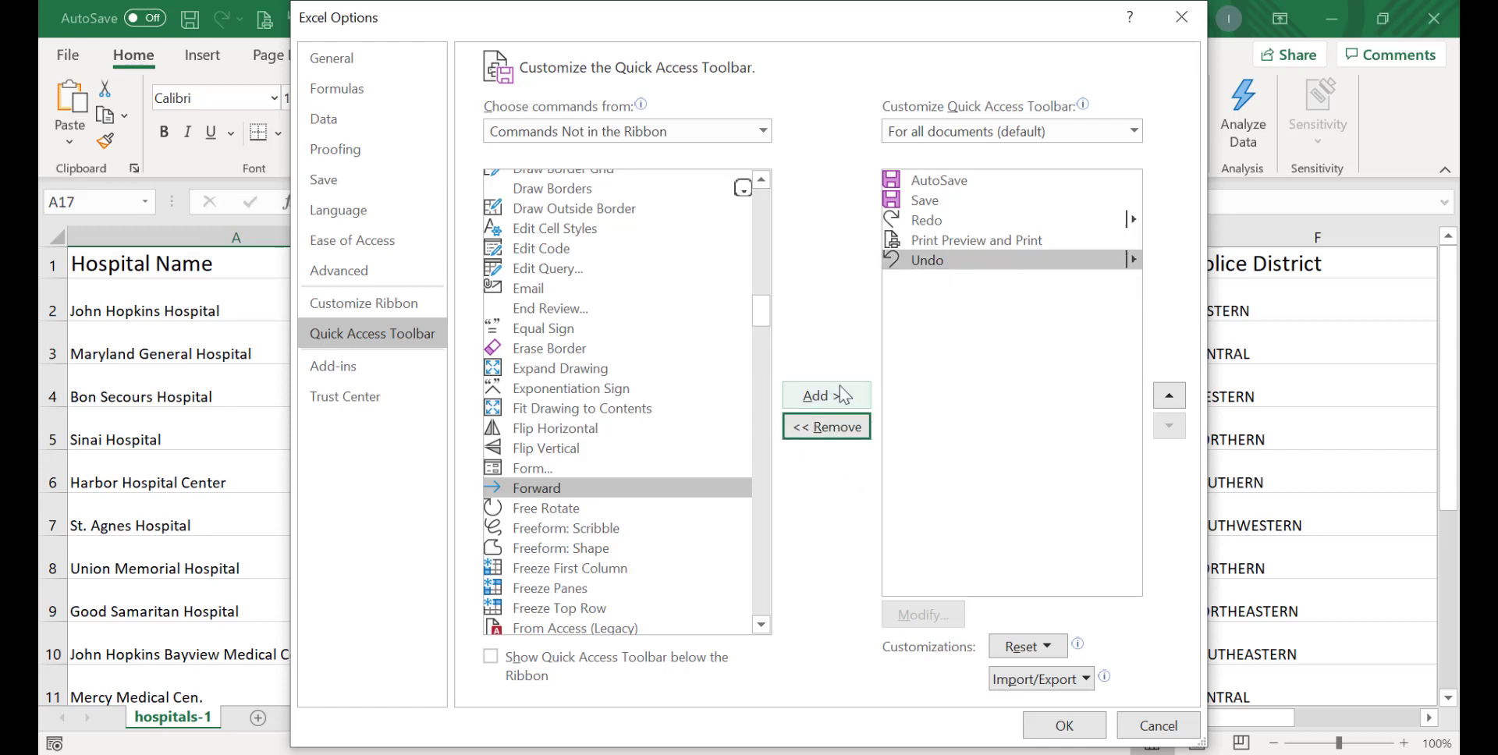
left_click(544, 469)
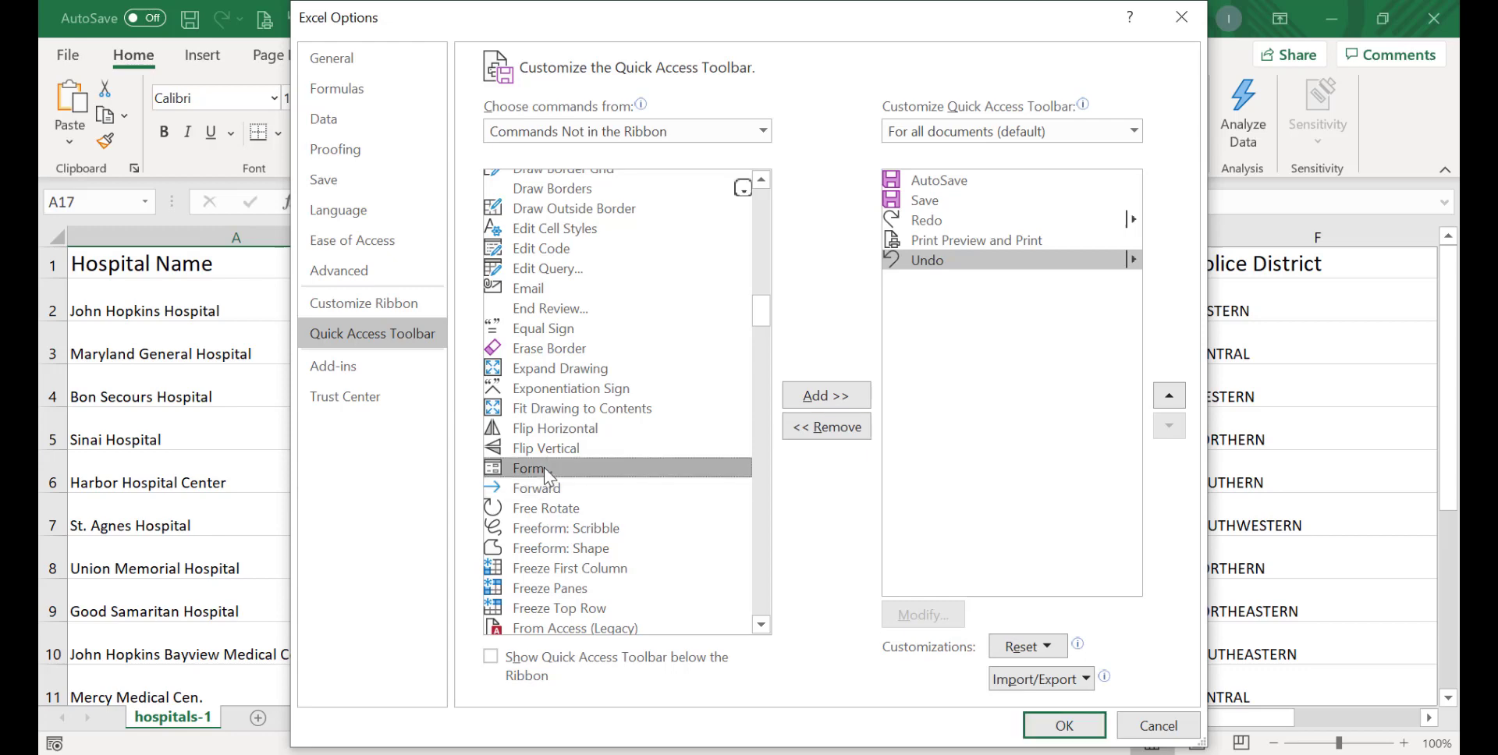
left_click(827, 395)
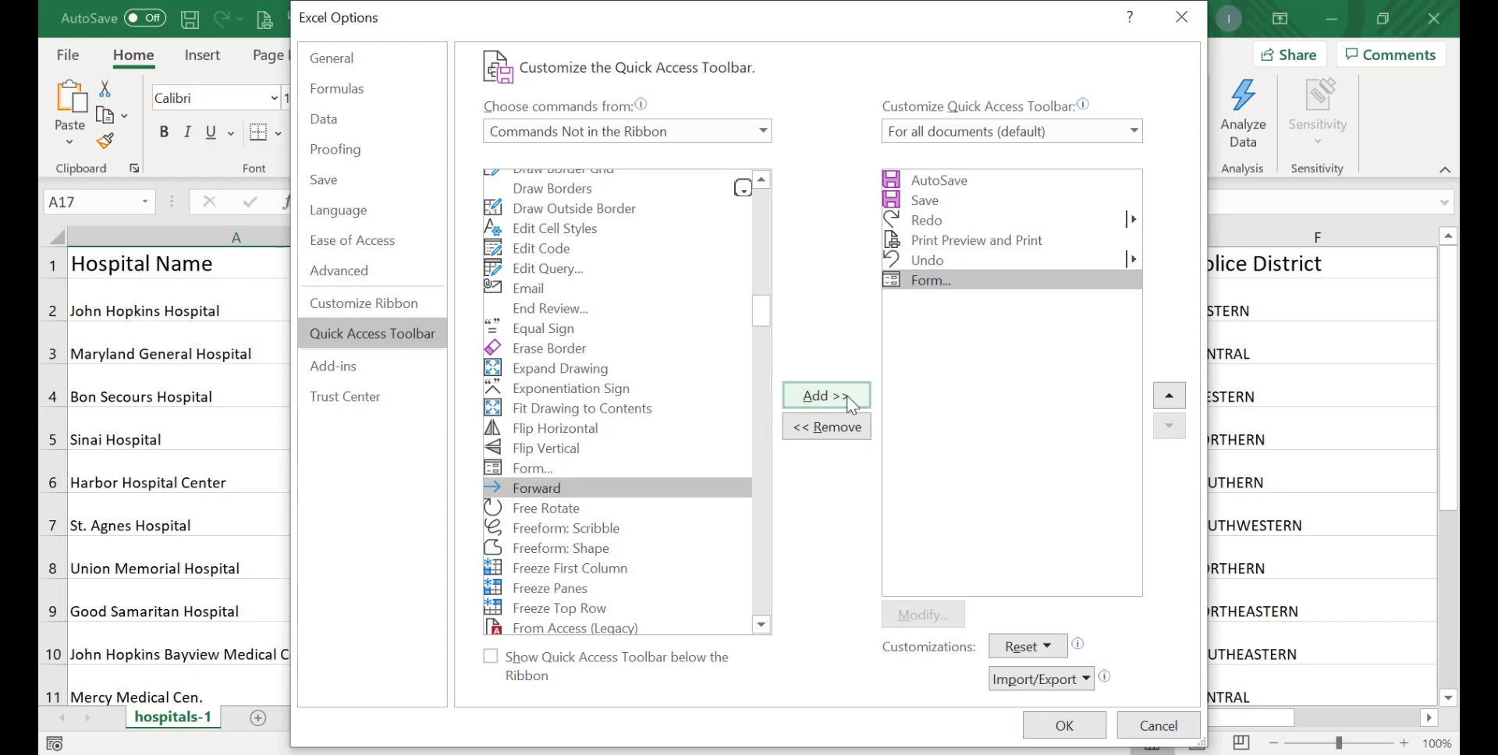
left_click(1061, 726)
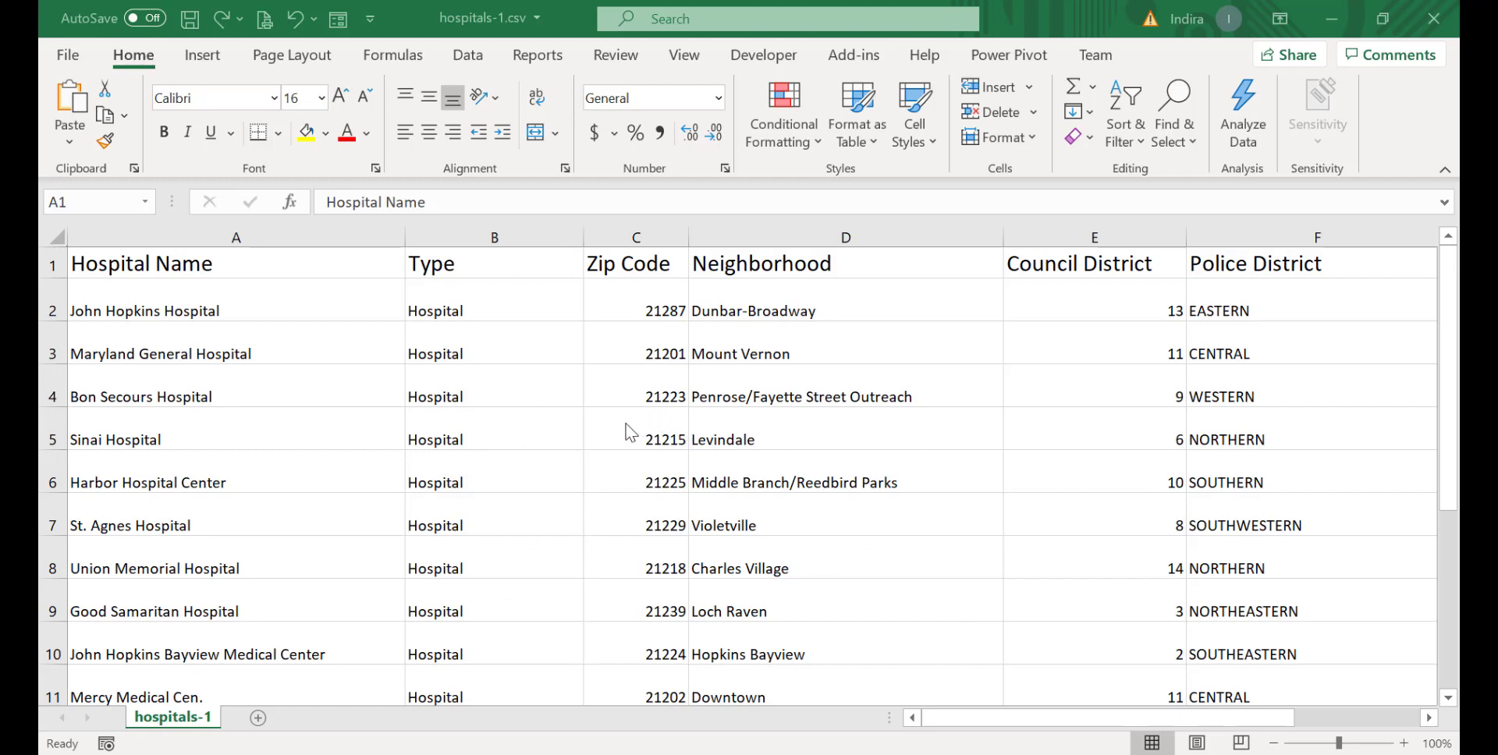
Convert the hospital data in A1:G16 into a table with headers and give it a green table style.
left_click(504, 425)
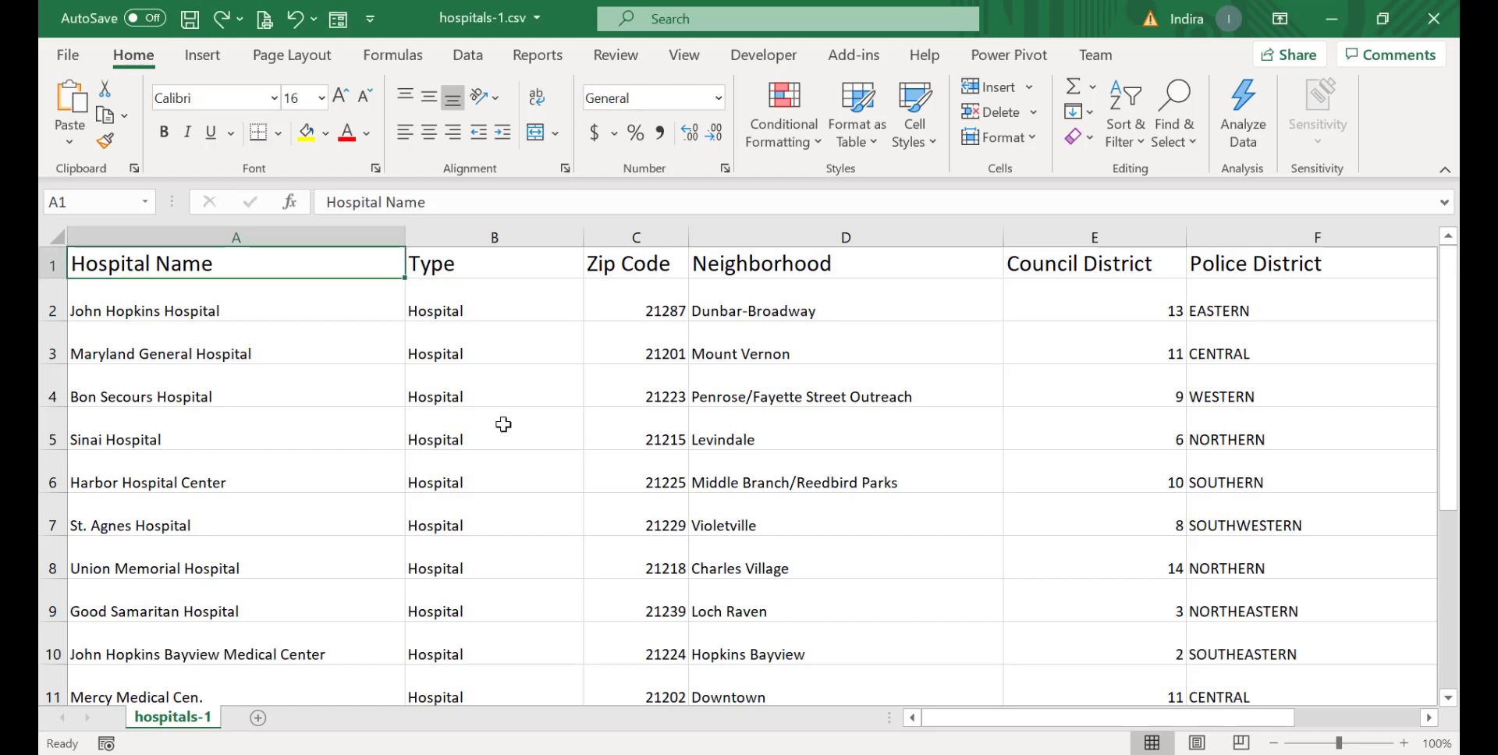
left_click(503, 425)
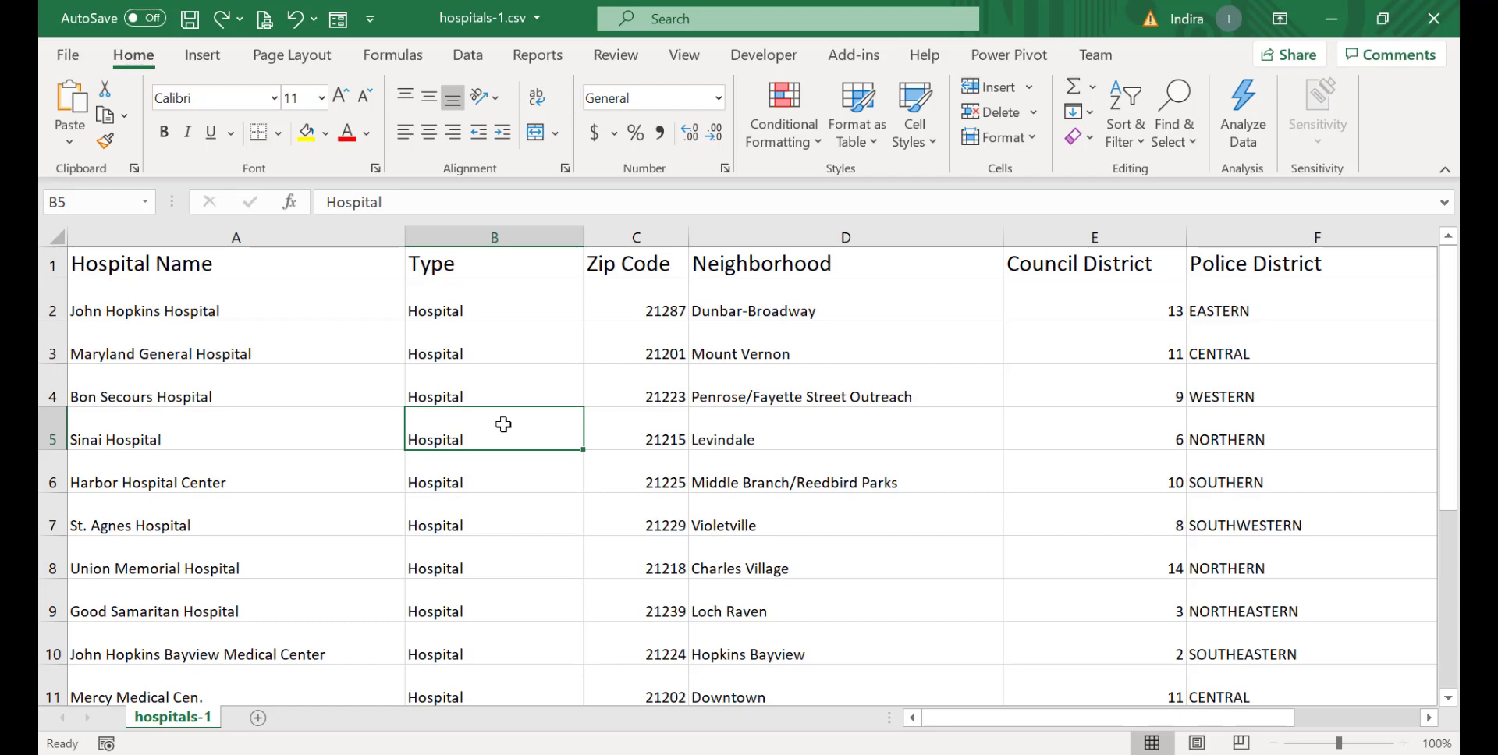
key("ctrl+t")
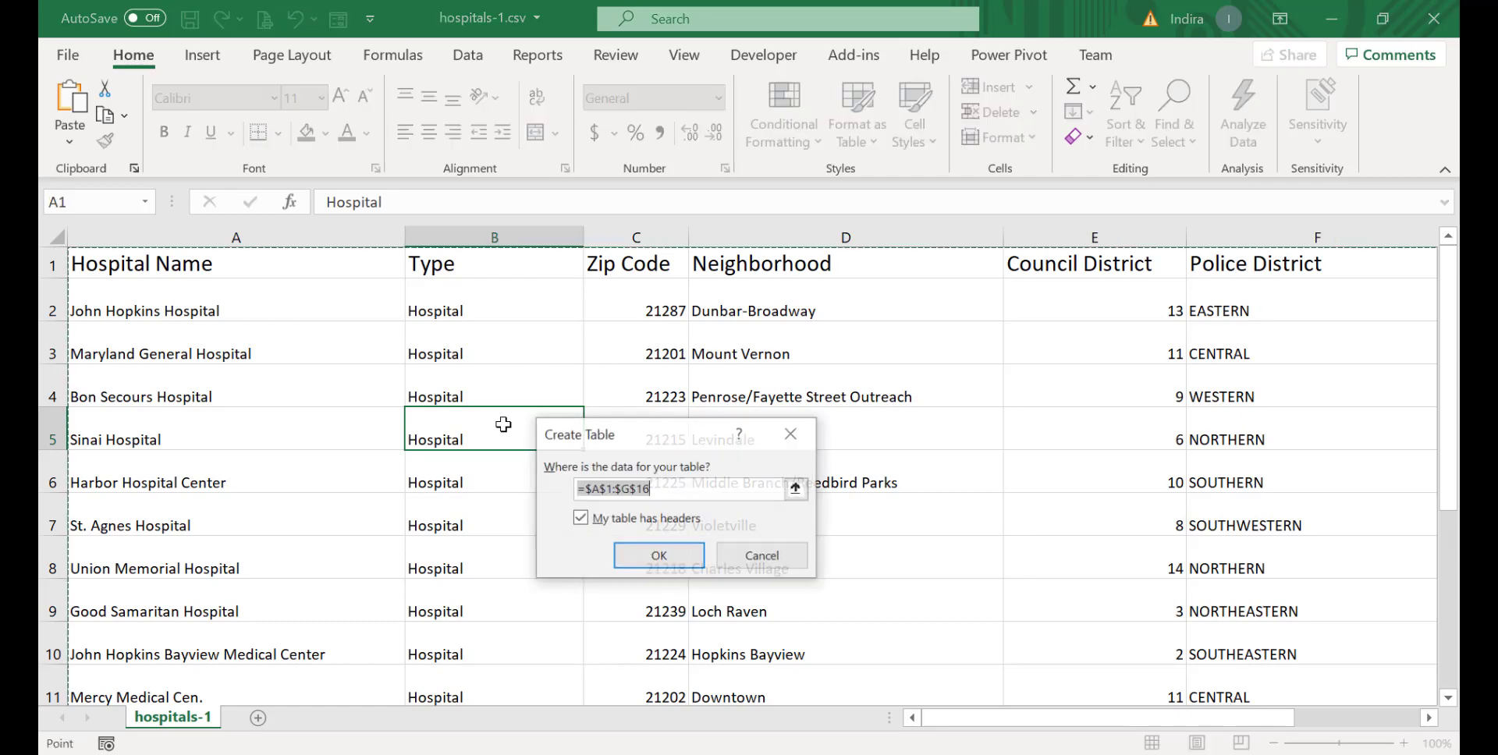
left_click_drag(634, 443, 669, 297)
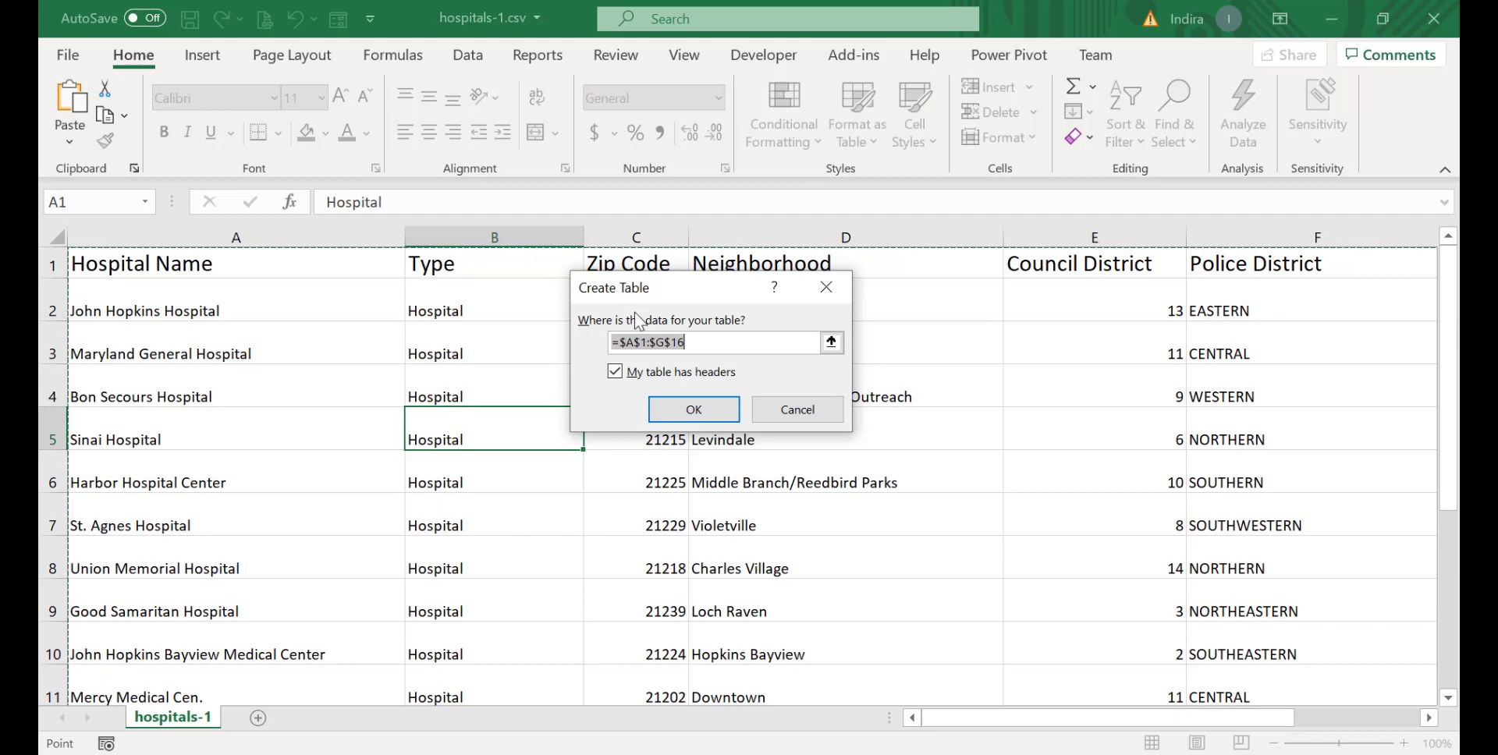
left_click(634, 375)
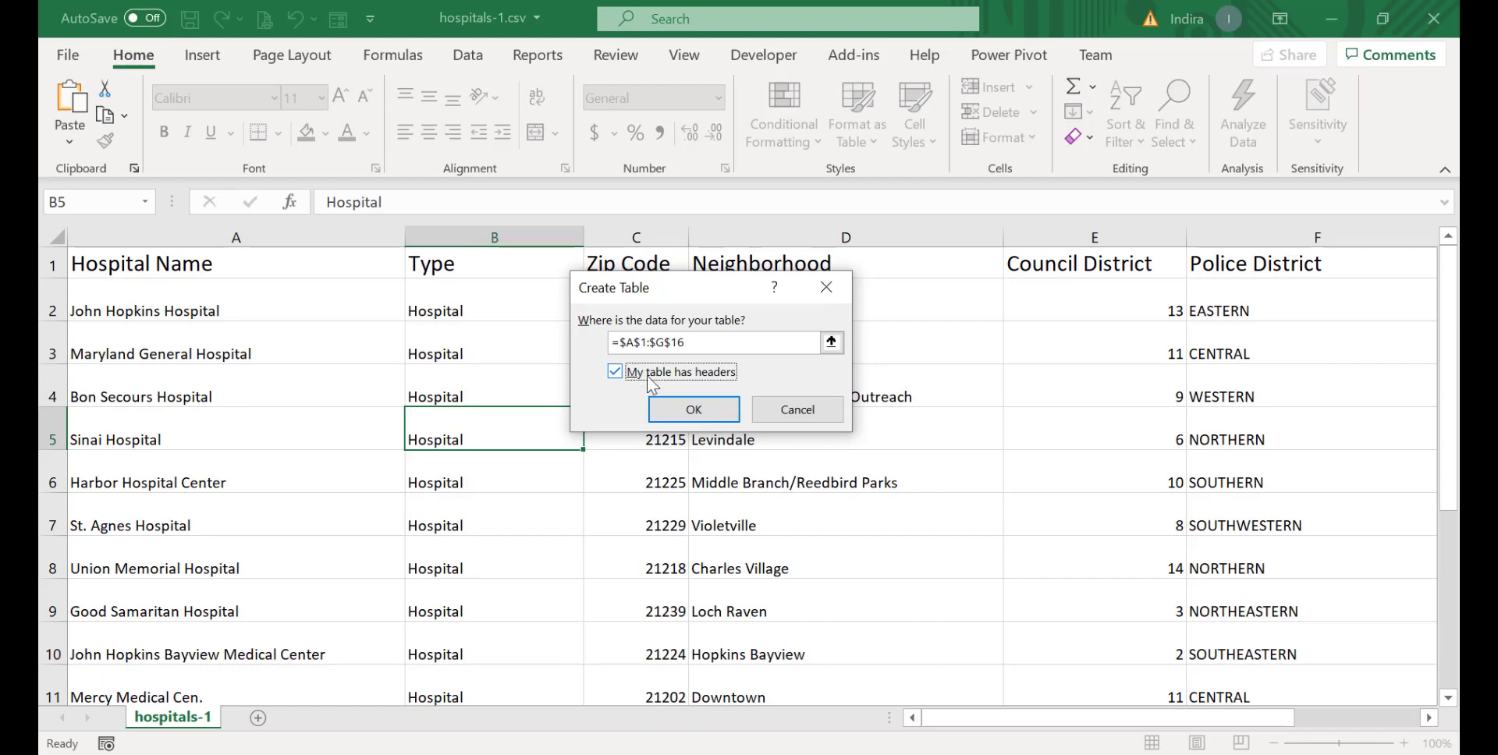
left_click(694, 411)
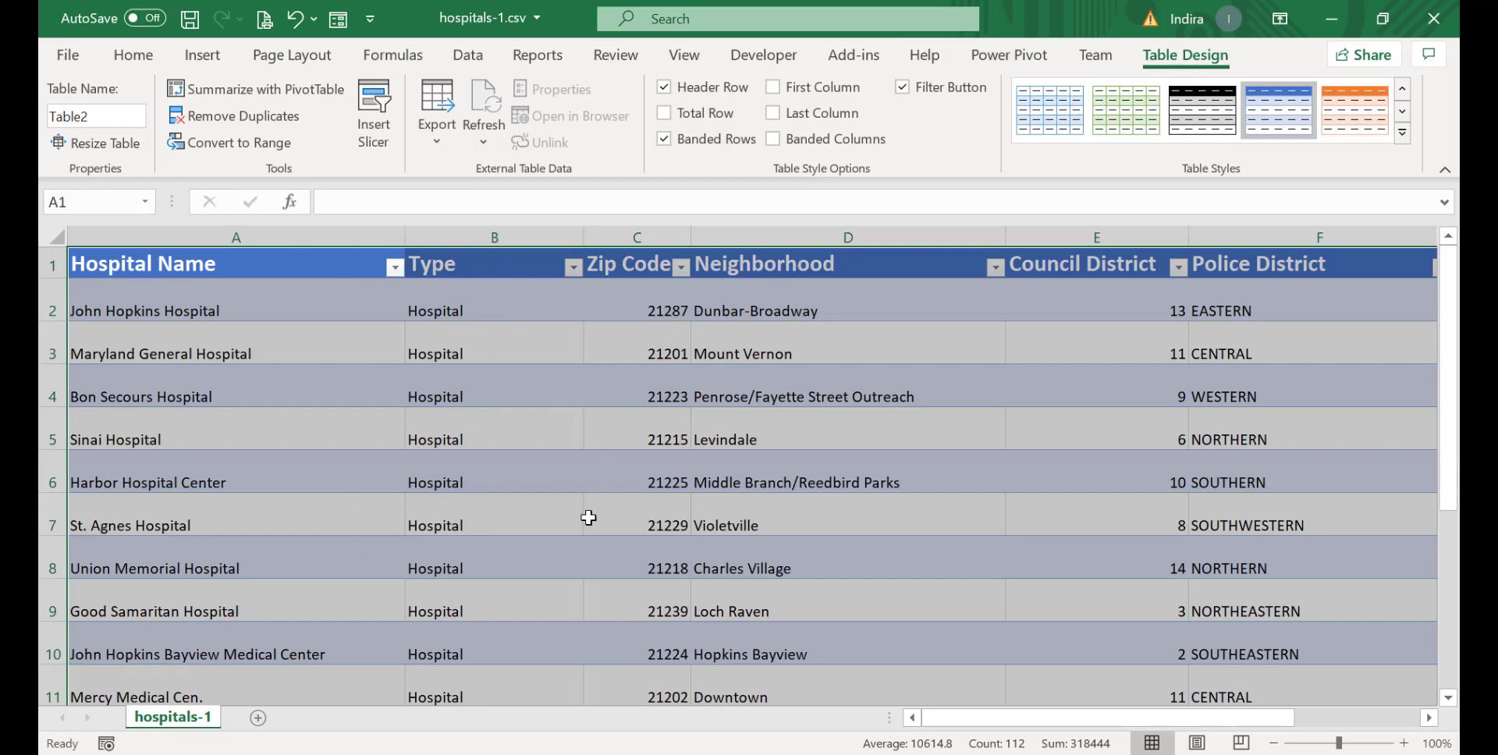
left_click_drag(1452, 325, 1445, 527)
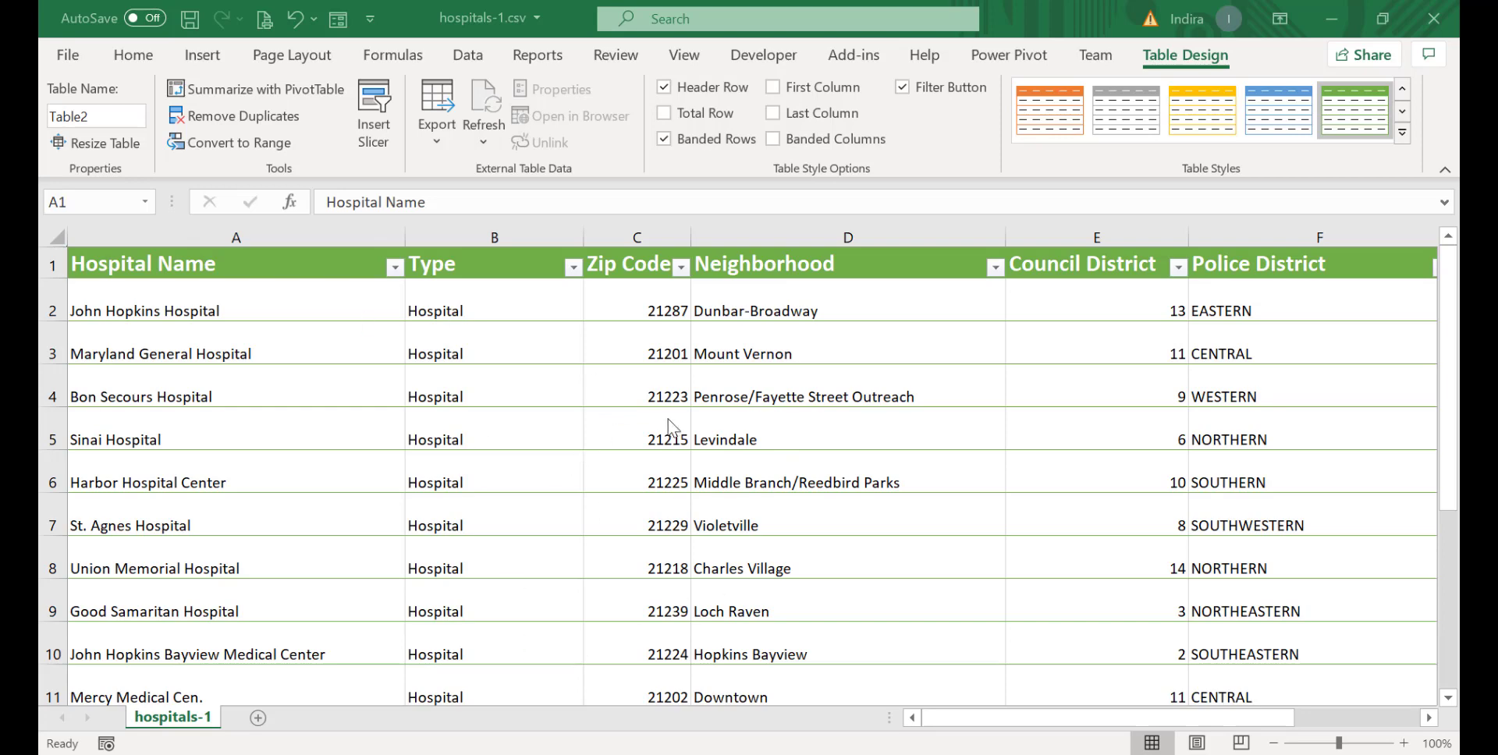
Open the data entry form for the hospital table and browse forward and back through its first records.
left_click(508, 461)
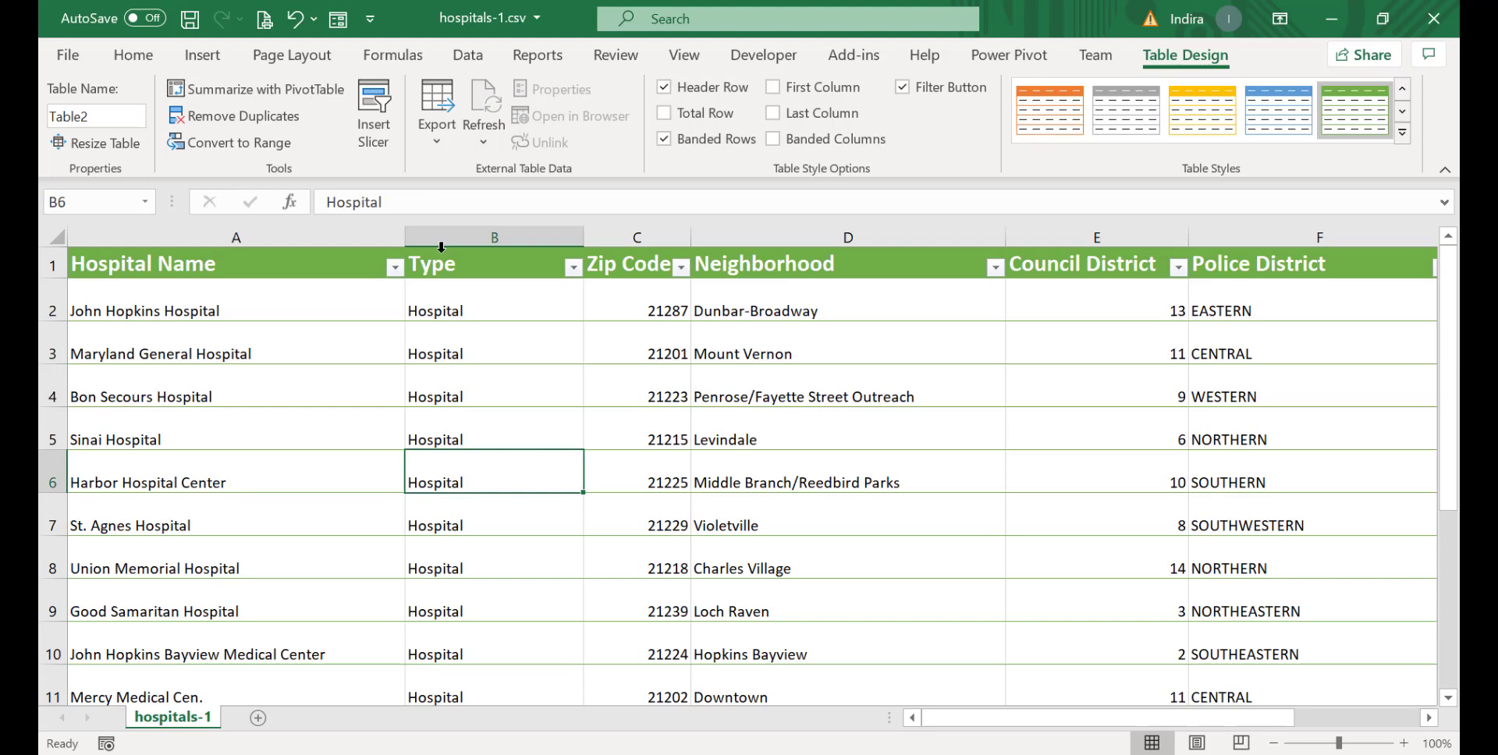
left_click(338, 29)
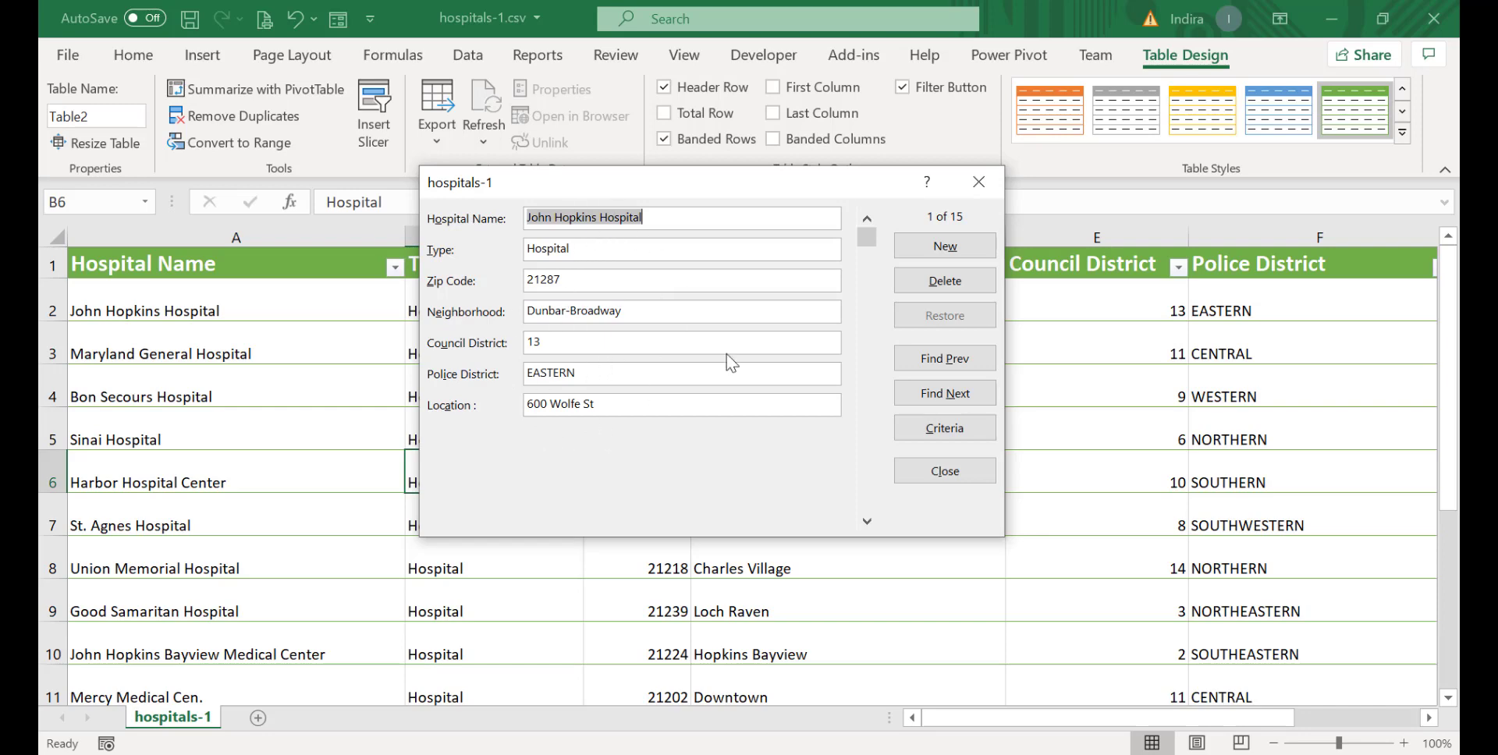
left_click(956, 395)
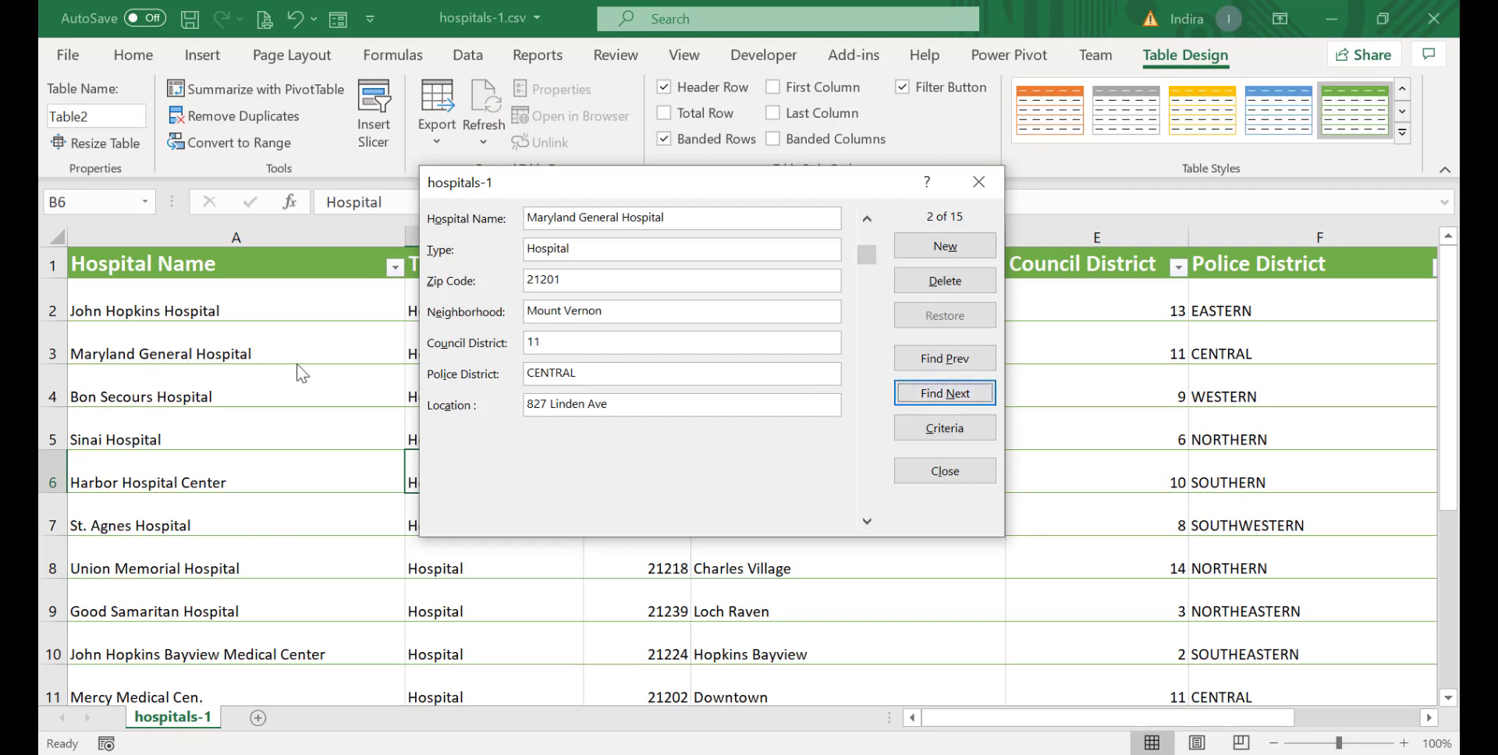
left_click(926, 397)
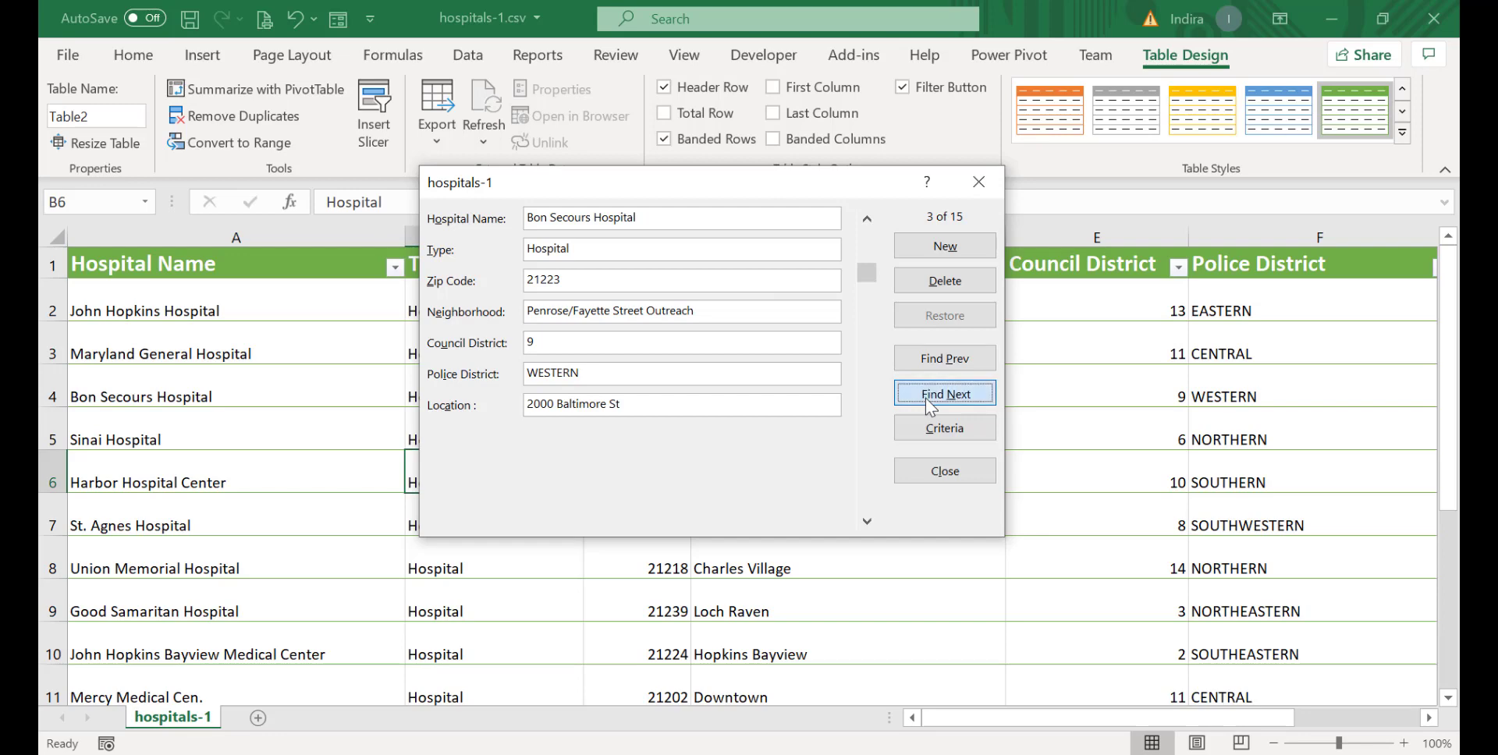
left_click(926, 397)
left_click(953, 356)
left_click(953, 356)
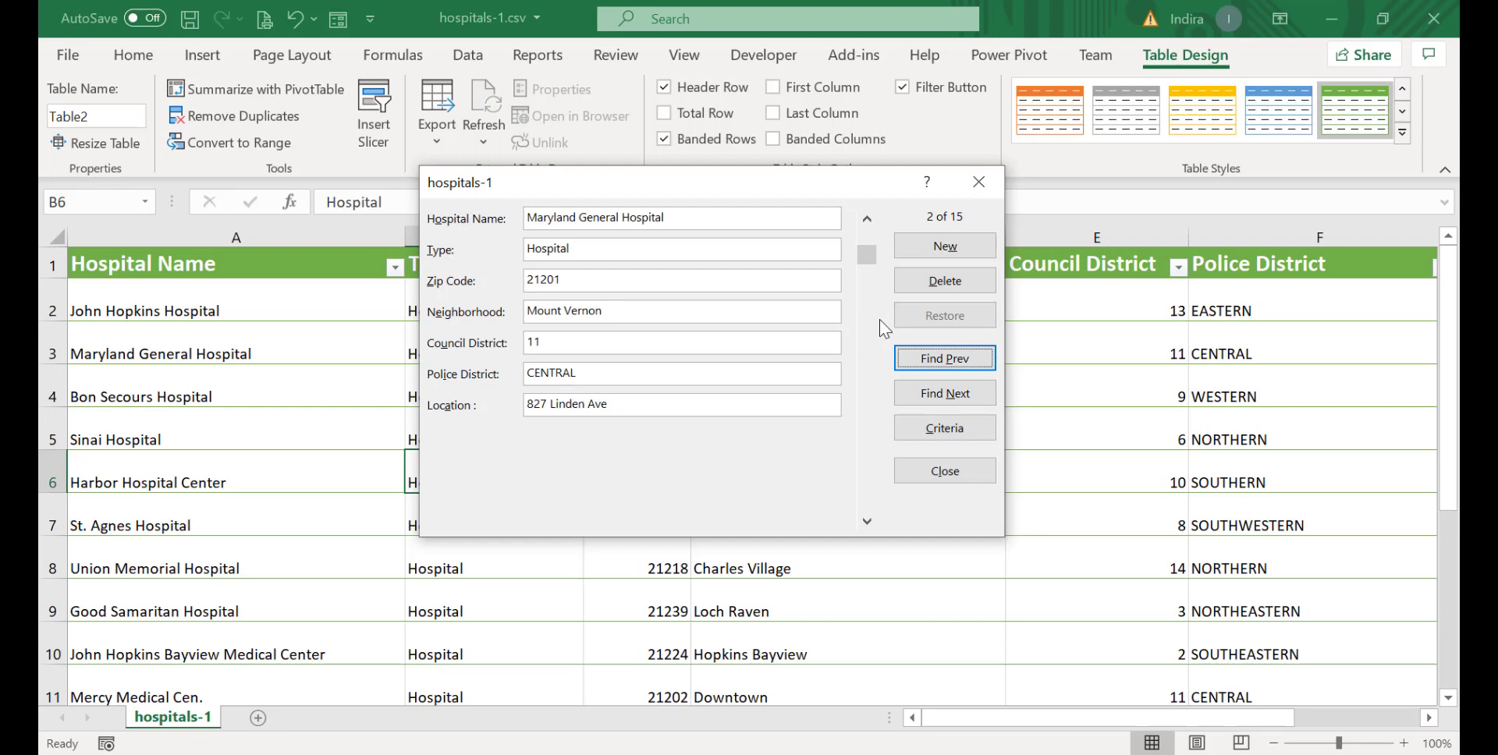
Start a new record in the form with Hospital Name "Auckland hospital" and Type "hospital".
left_click(946, 245)
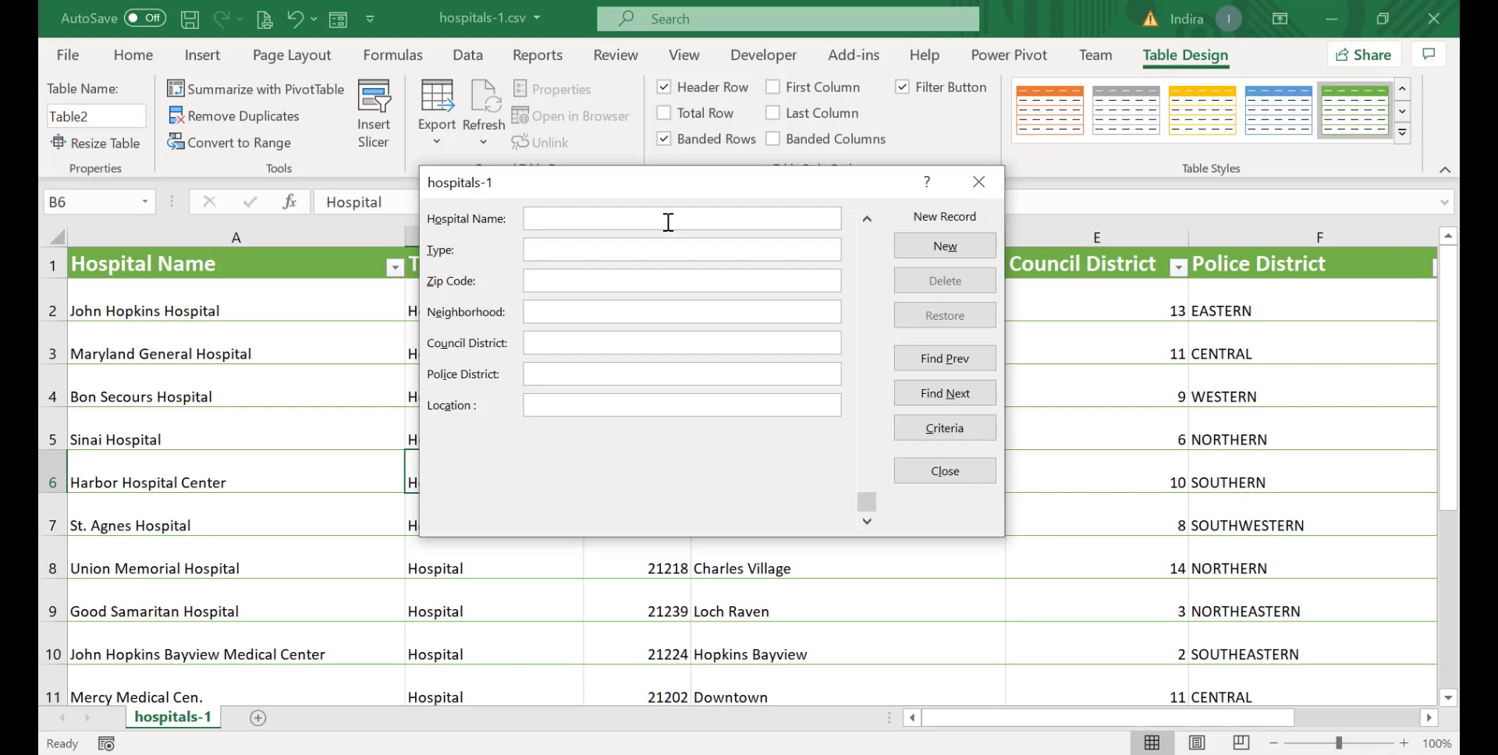
type("Auckla")
type("nd hospita")
type("l")
type("hopita")
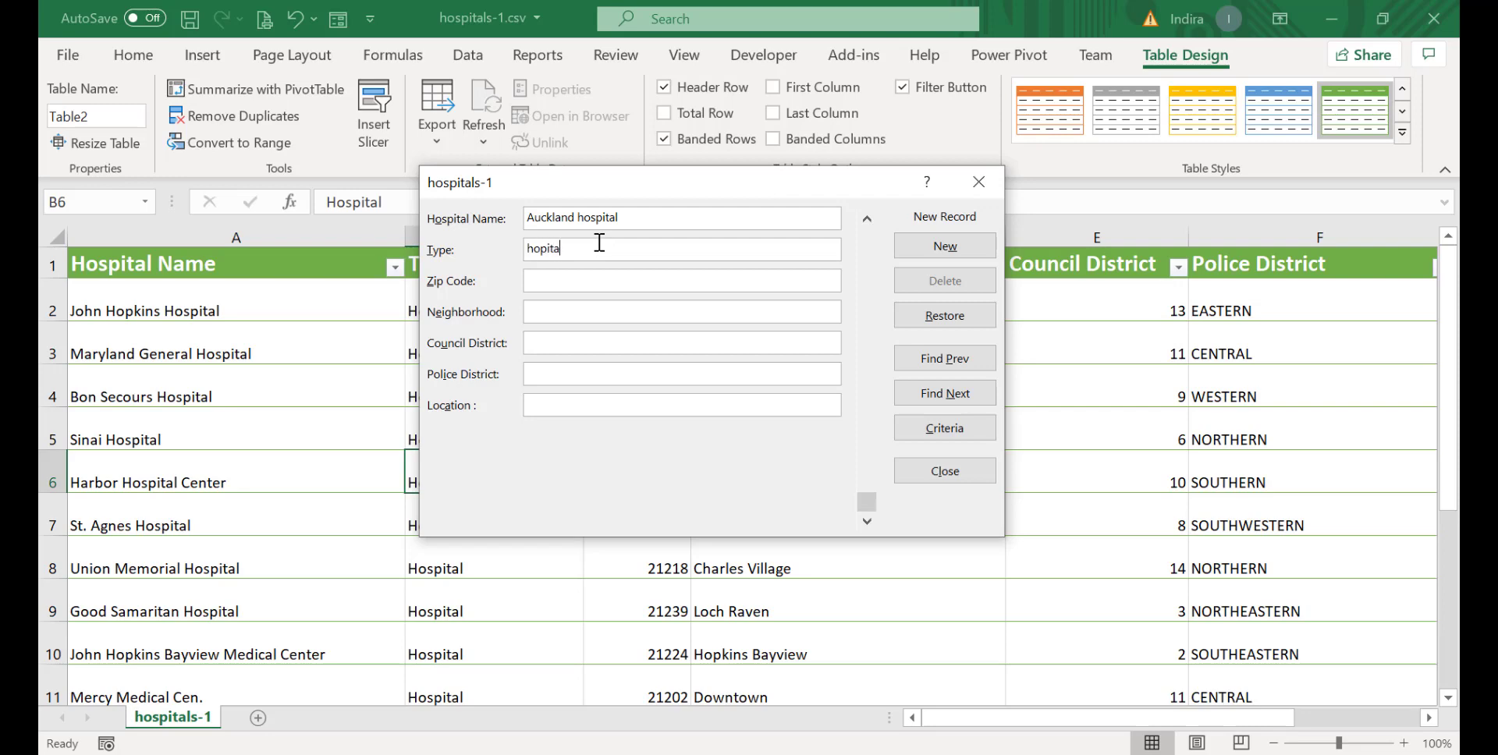
key("BackSpace")
key("BackSpace")
type("spital")
Fill in Zip Code 546378, Neighborhood "city", Council District 45, Police District "Central" and Location "queenstreet", and submit the record.
left_click(578, 282)
type("546378")
type("city")
type("45")
type("Centr")
type("al")
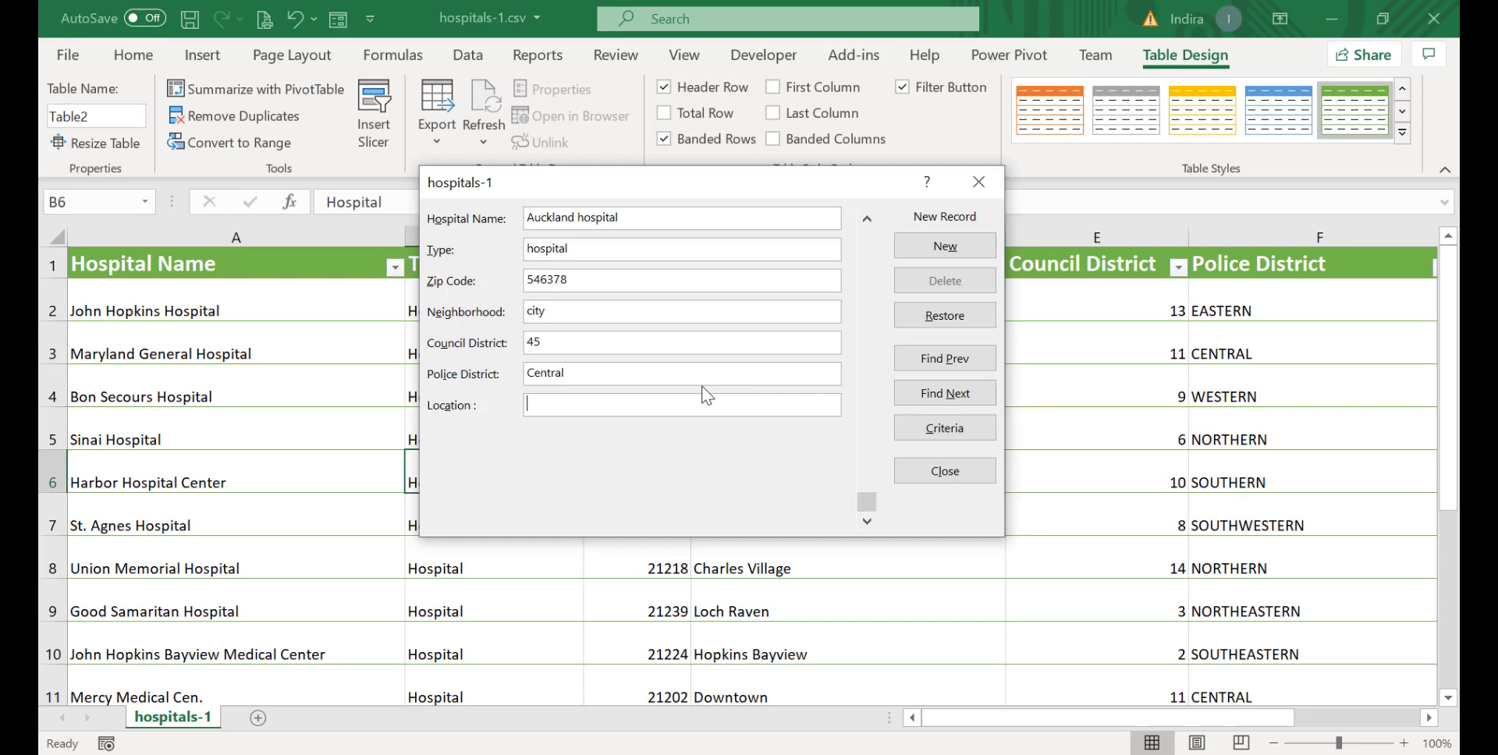
type("queenstreet")
key("Return")
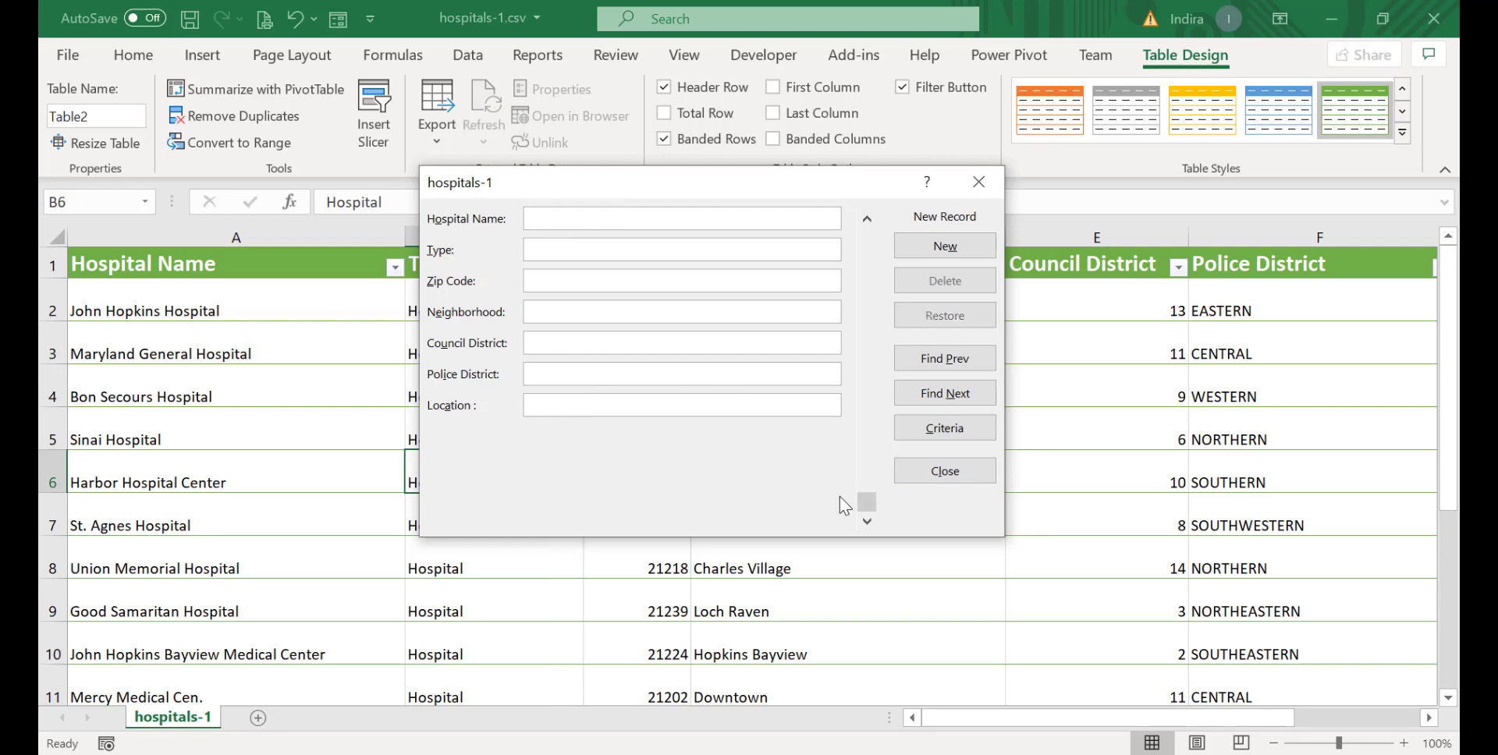
Close the data form and check the new hospital record at the end of the table.
left_click(978, 181)
left_click_drag(1448, 330, 1448, 503)
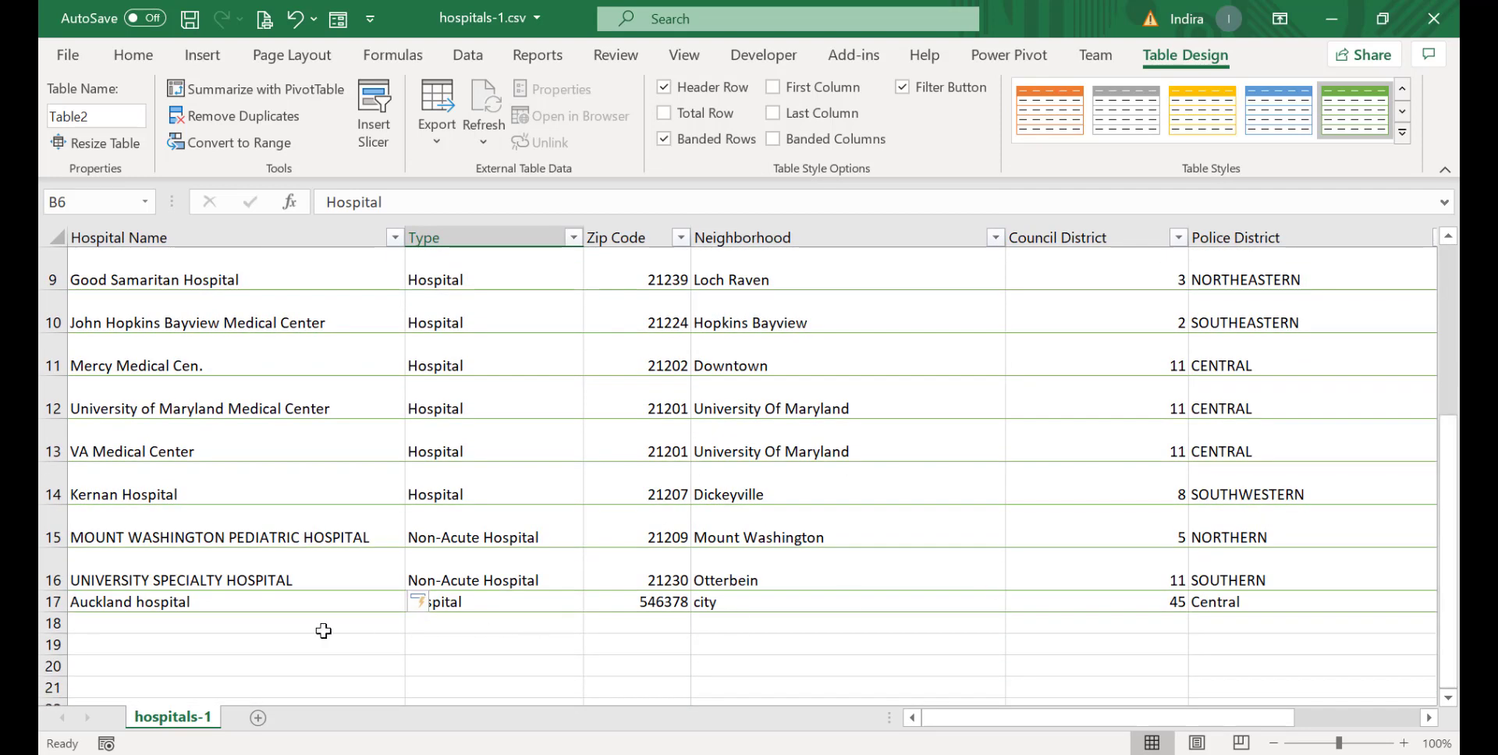
left_click(485, 624)
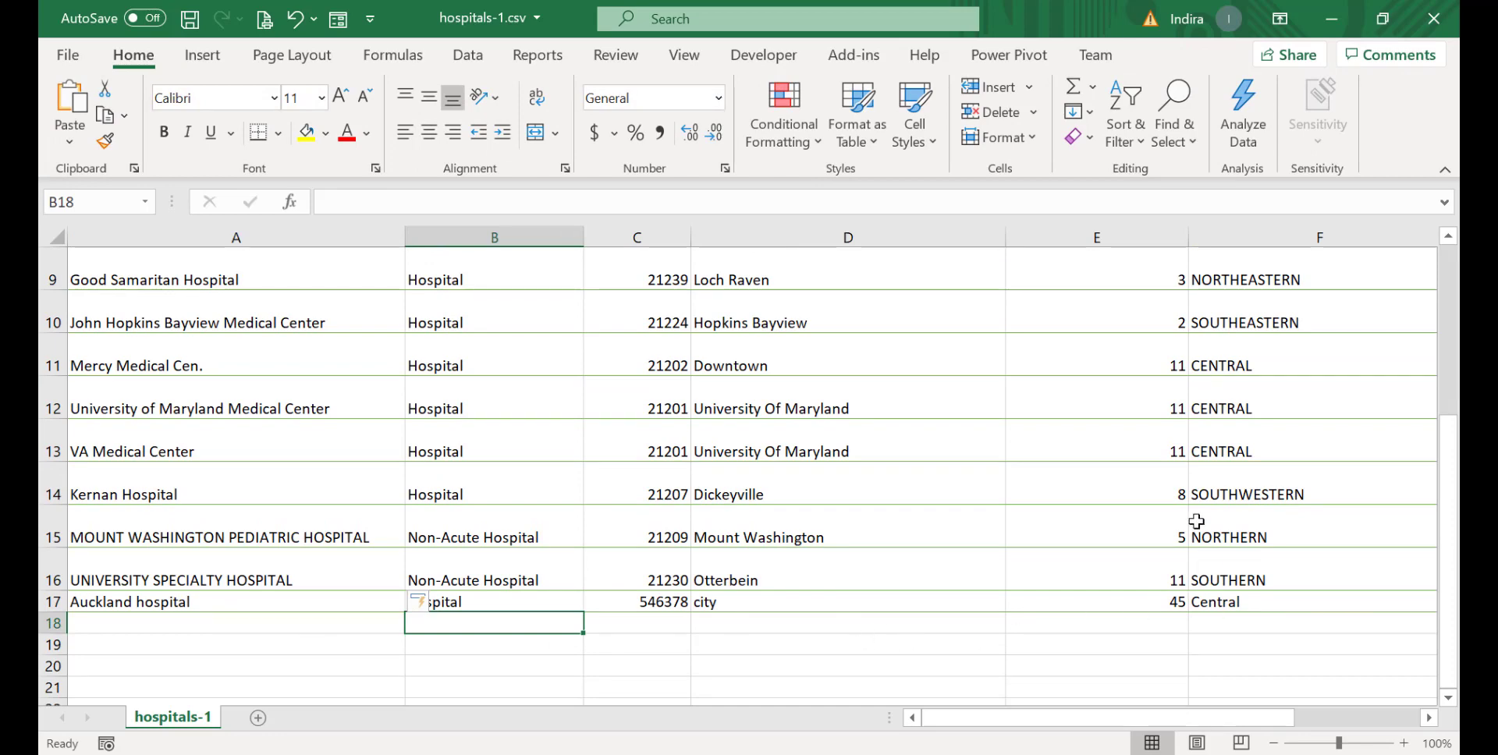
scroll(1303, 549, "up", 3)
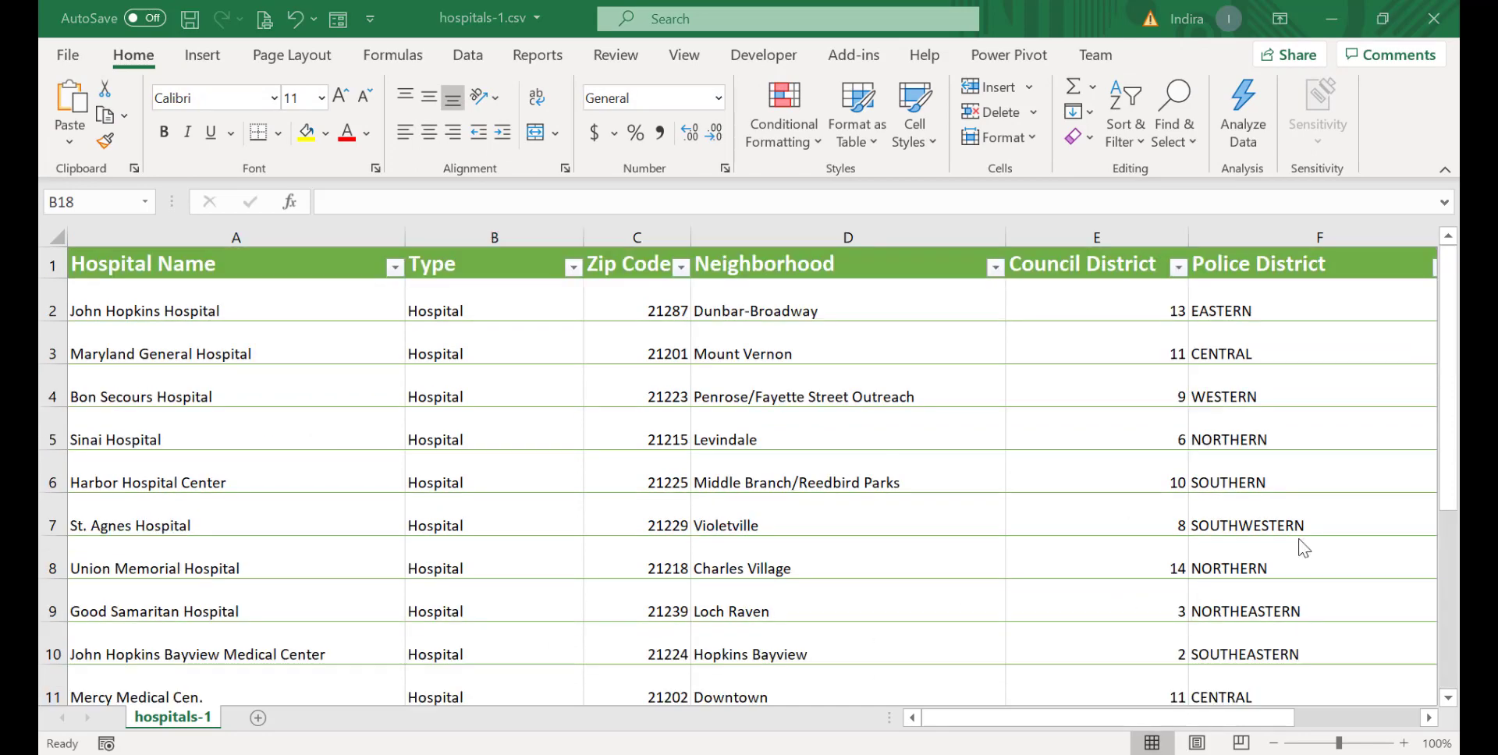